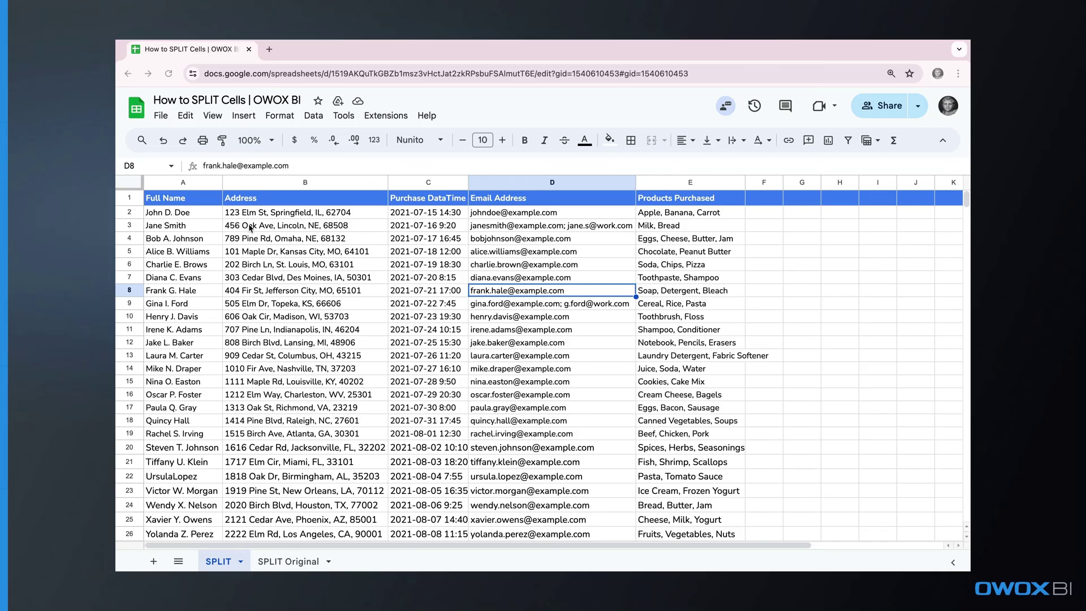
# - Move the empty columns F to I in front of column C to make room for the address parts
pyautogui.click(763, 183)
pyautogui.keyDown('shift'); pyautogui.click(865, 183); pyautogui.keyUp('shift')
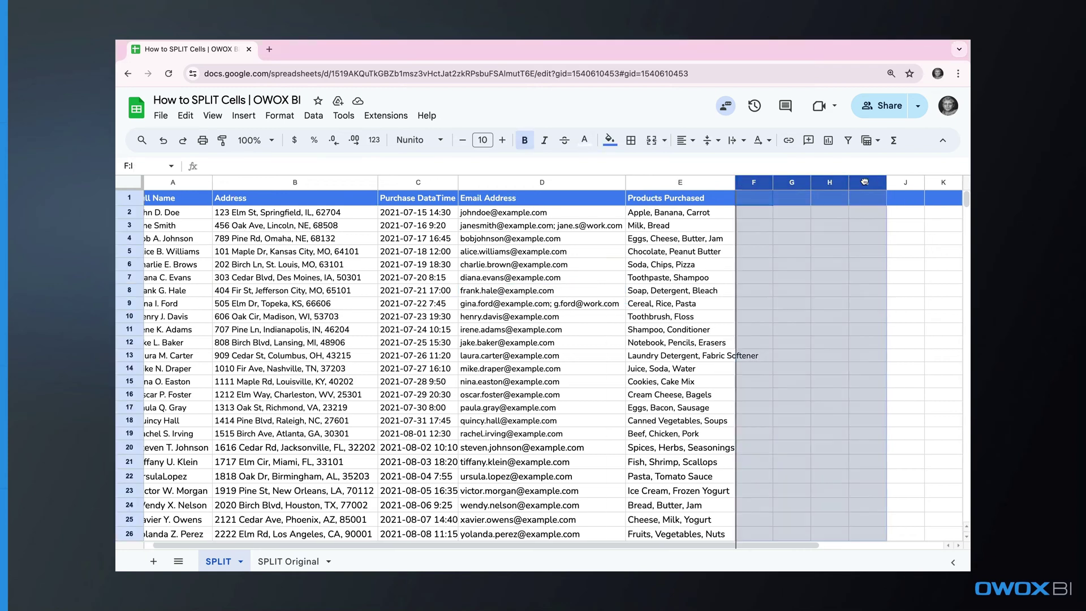
pyautogui.moveTo(865, 182); pyautogui.dragTo(429, 182)
# - Split the addresses in B2:B26 into separate columns using the comma separator
pyautogui.click(339, 215)
pyautogui.scroll(-2, 326, 357)
pyautogui.scroll(-1, 327, 357)
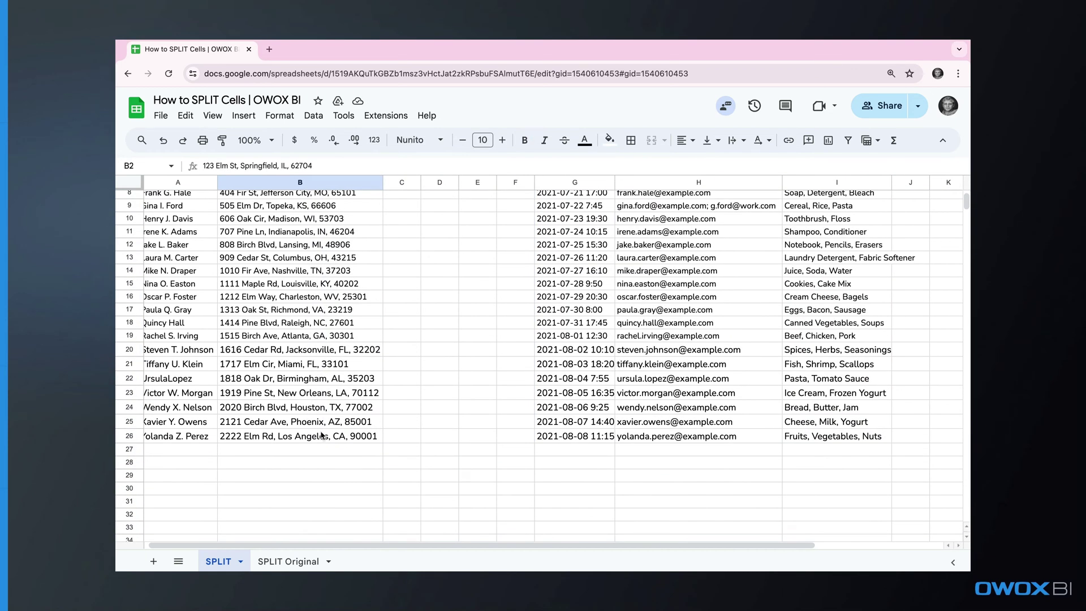
pyautogui.click(322, 435)
pyautogui.scroll(3, 327, 378)
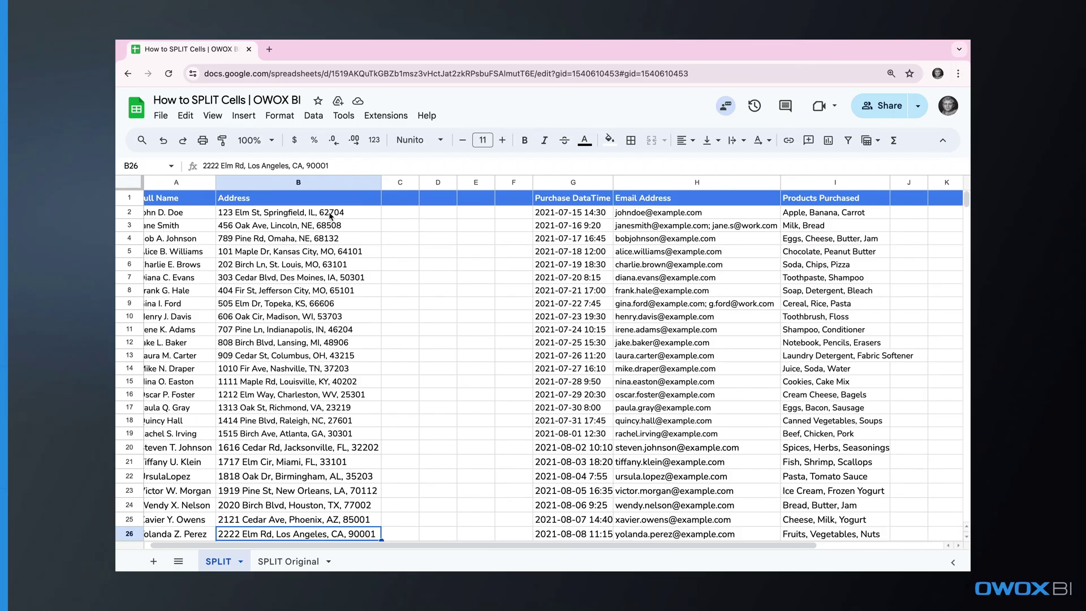
pyautogui.keyDown('shift'); pyautogui.click(329, 212); pyautogui.keyUp('shift')
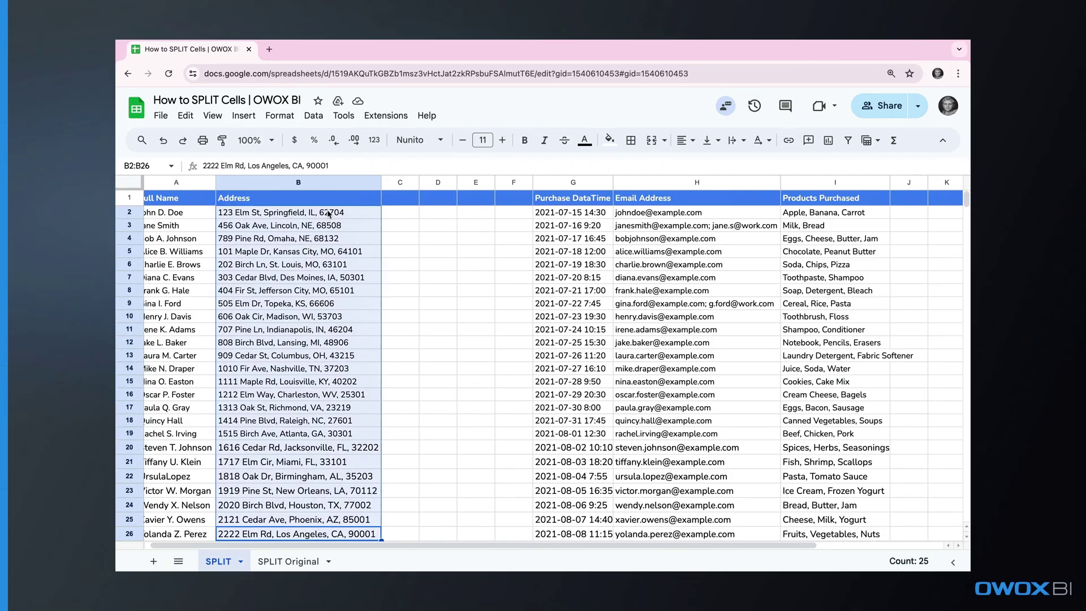
pyautogui.click(318, 118)
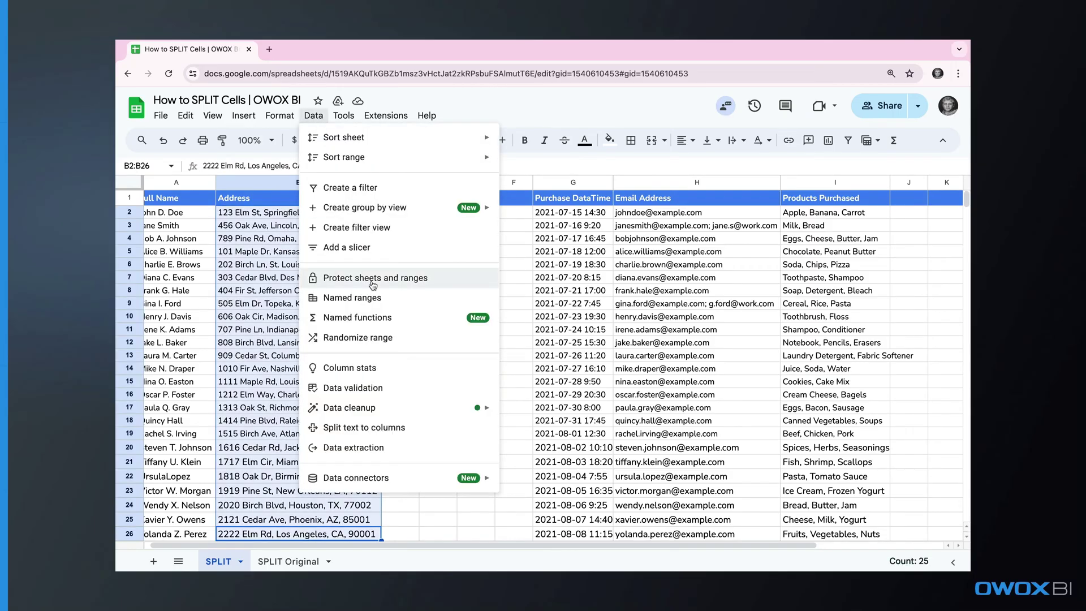
pyautogui.click(364, 428)
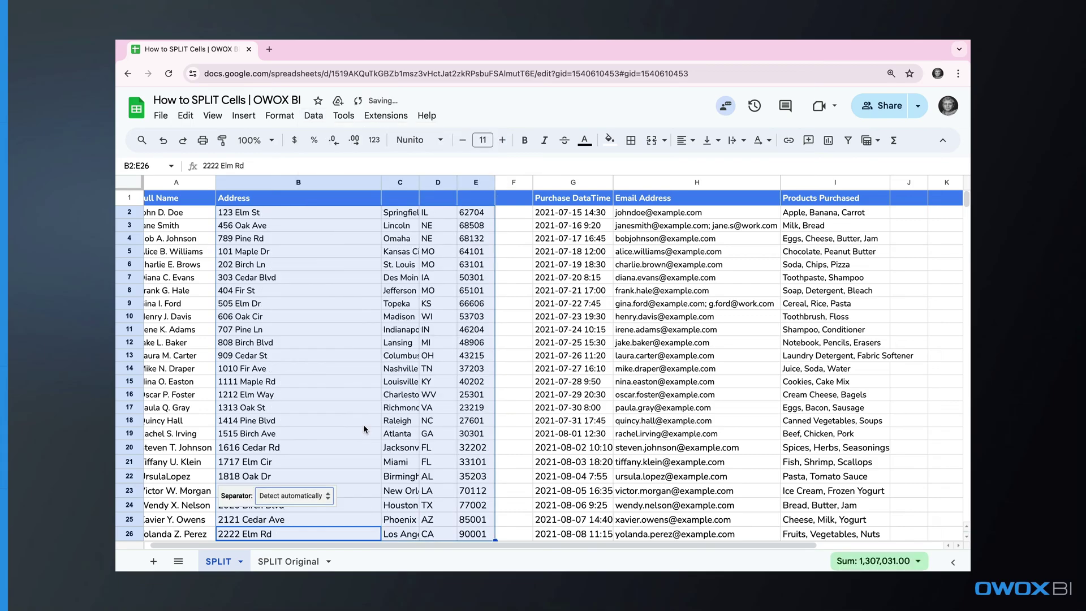
pyautogui.click(318, 495)
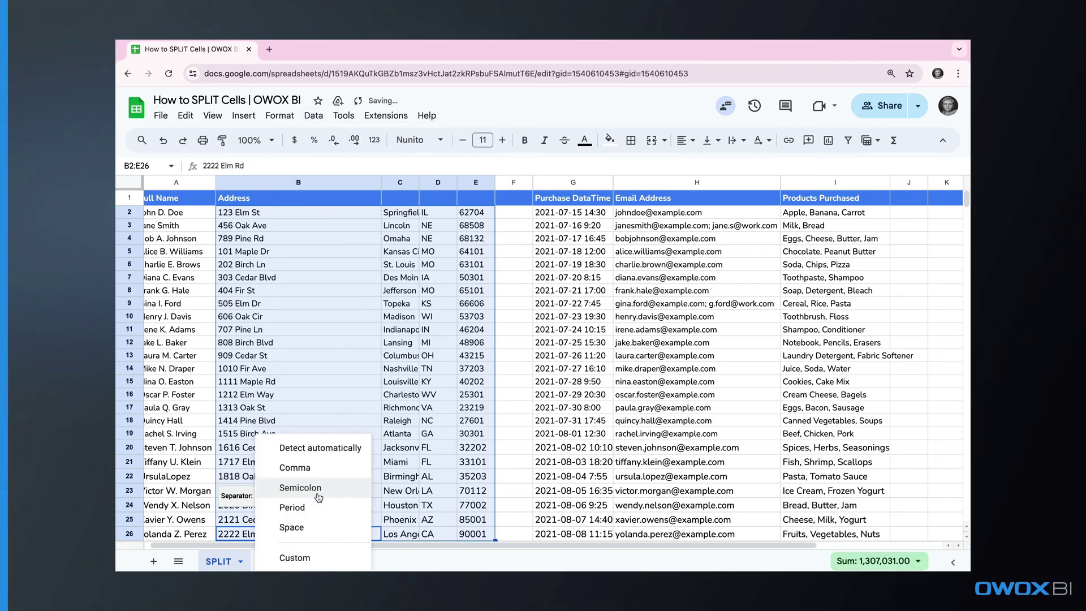
pyautogui.click(313, 468)
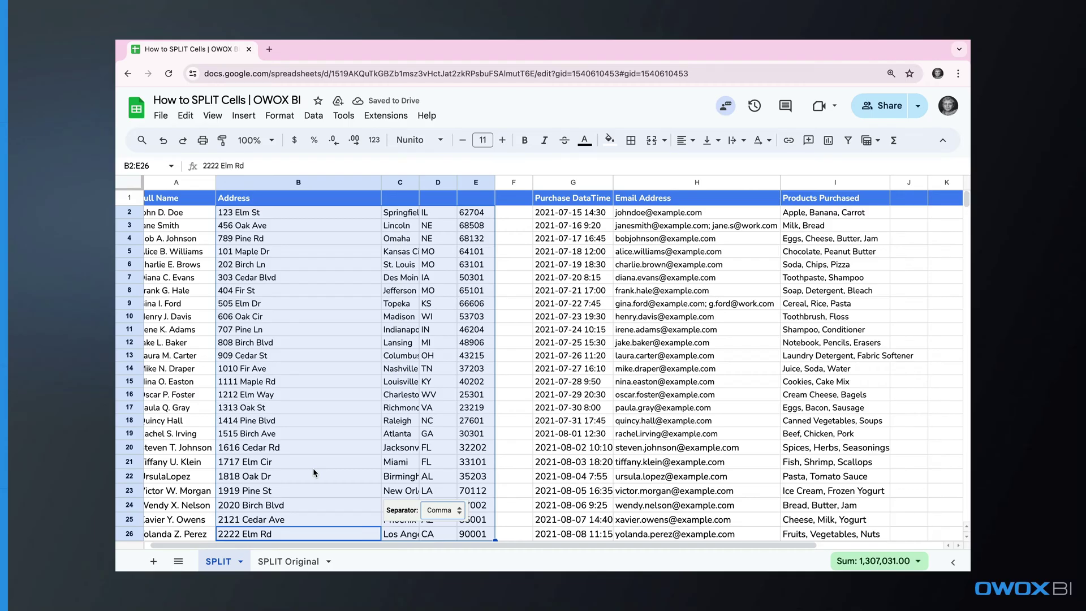
pyautogui.click(425, 354)
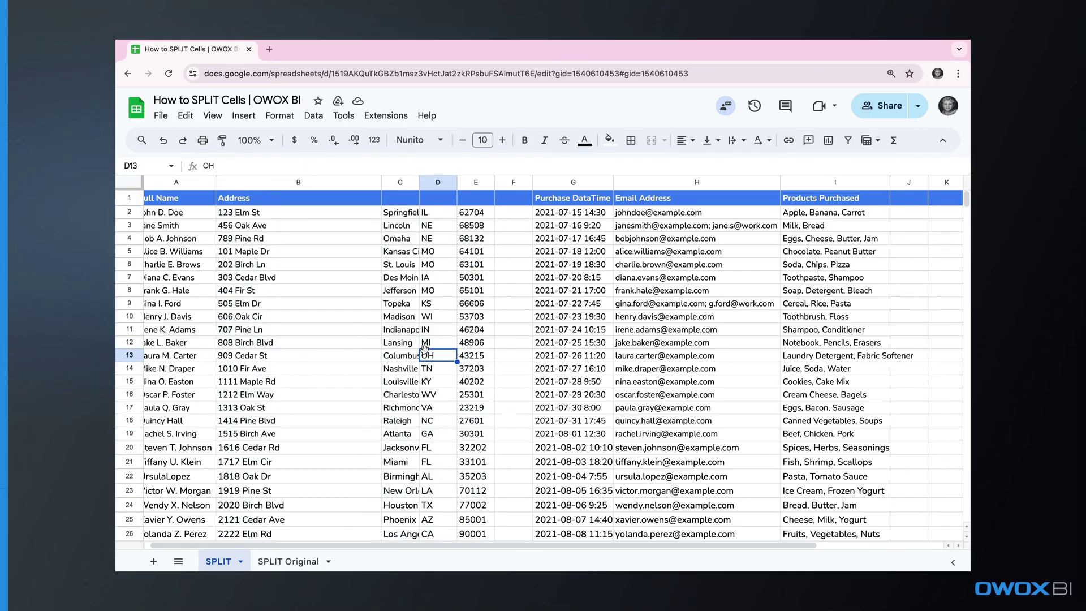
# - Label the address columns Street Address, City, State and ZIP
pyautogui.click(338, 199)
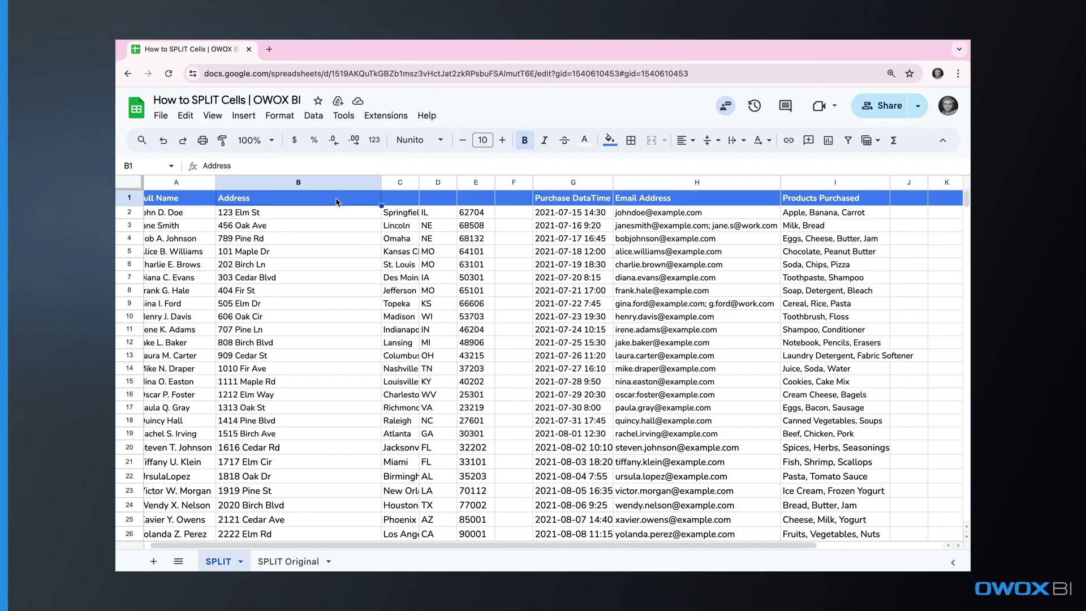
pyautogui.write('Street Address')
pyautogui.press('Tab')
pyautogui.write('City')
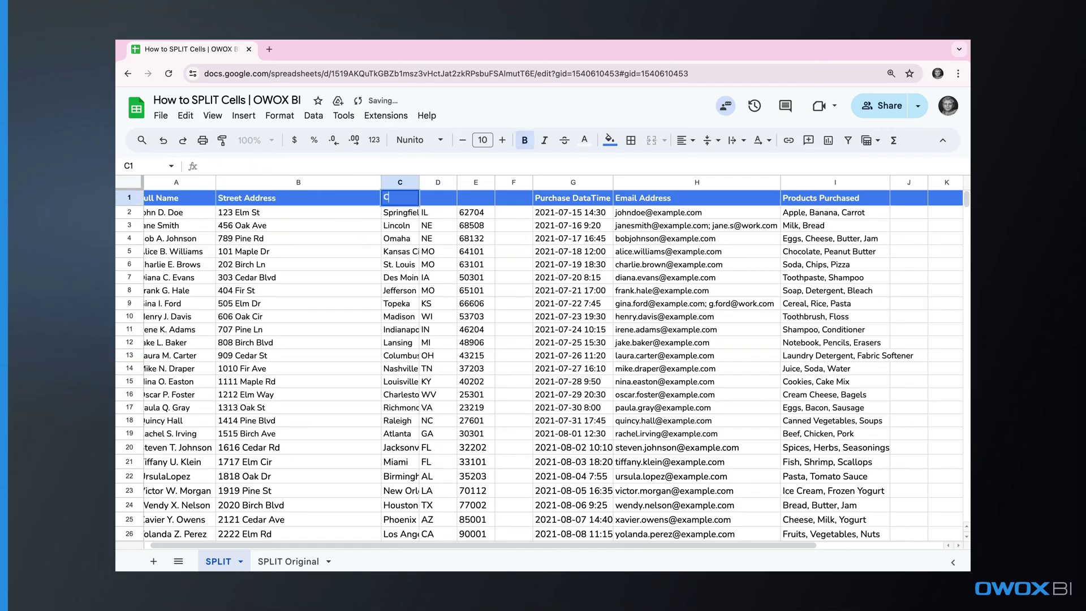
pyautogui.press('Tab')
pyautogui.write('State')
pyautogui.press('Tab')
pyautogui.write('ZIP')
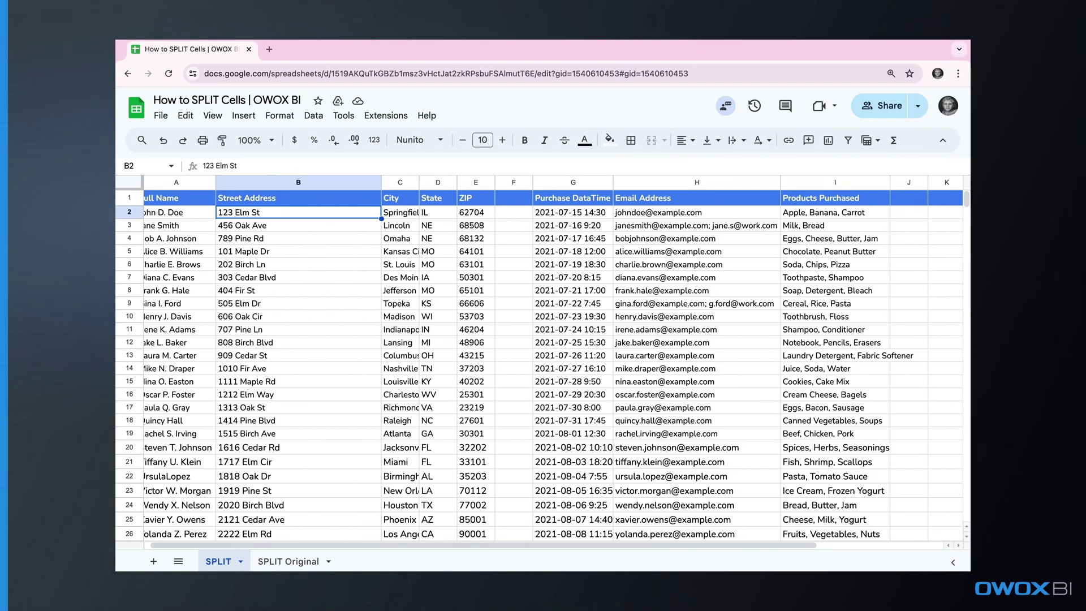
# - Move empty column J beside the email column, whose cells hold two addresses
pyautogui.click(710, 225)
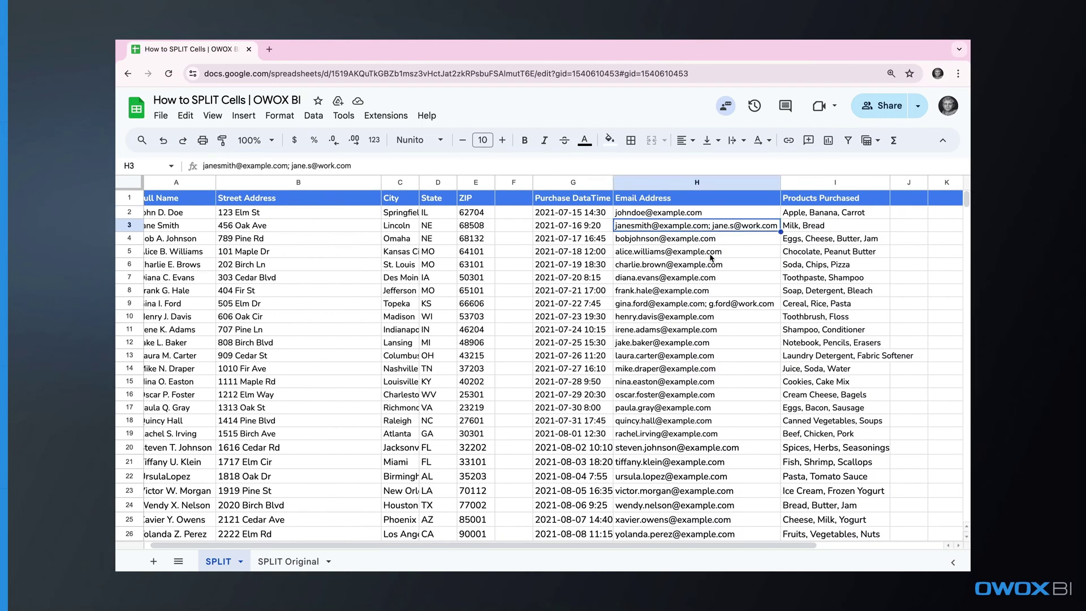
pyautogui.click(704, 308)
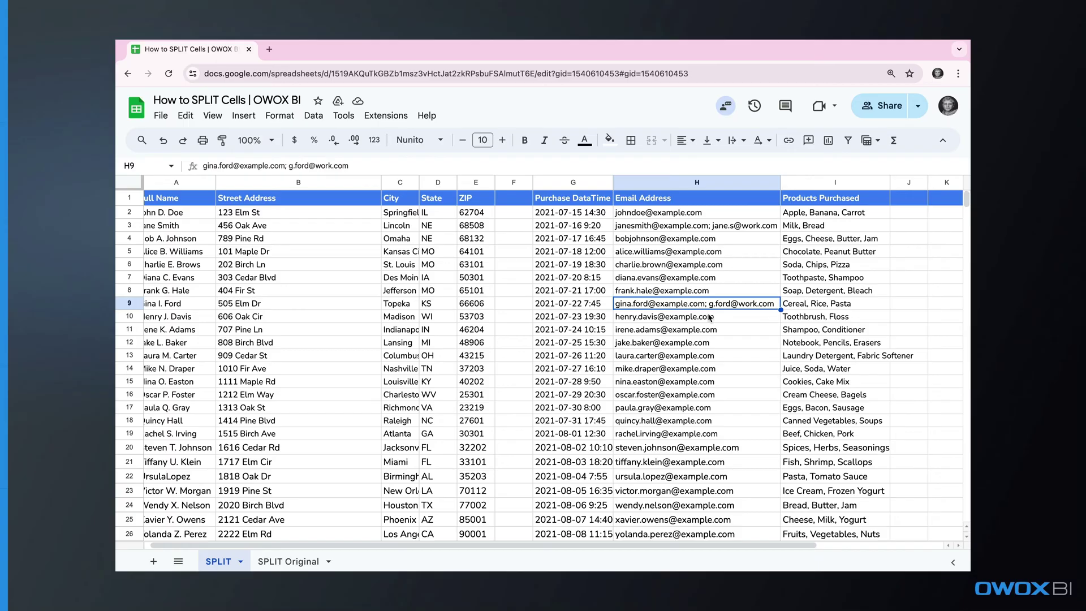
pyautogui.moveTo(710, 317)
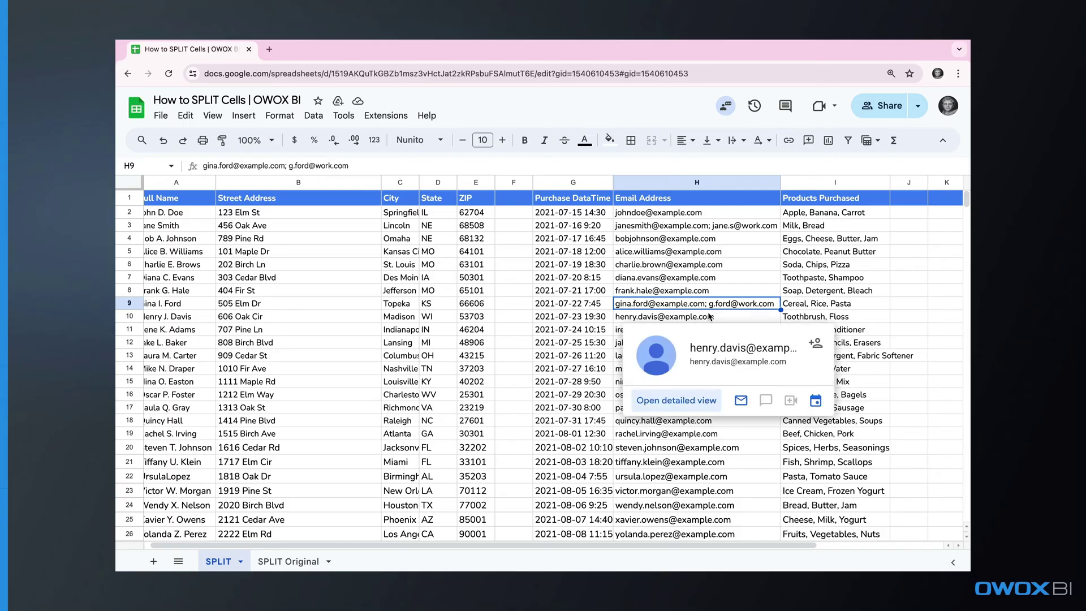
pyautogui.click(909, 182)
pyautogui.moveTo(908, 182); pyautogui.dragTo(783, 185)
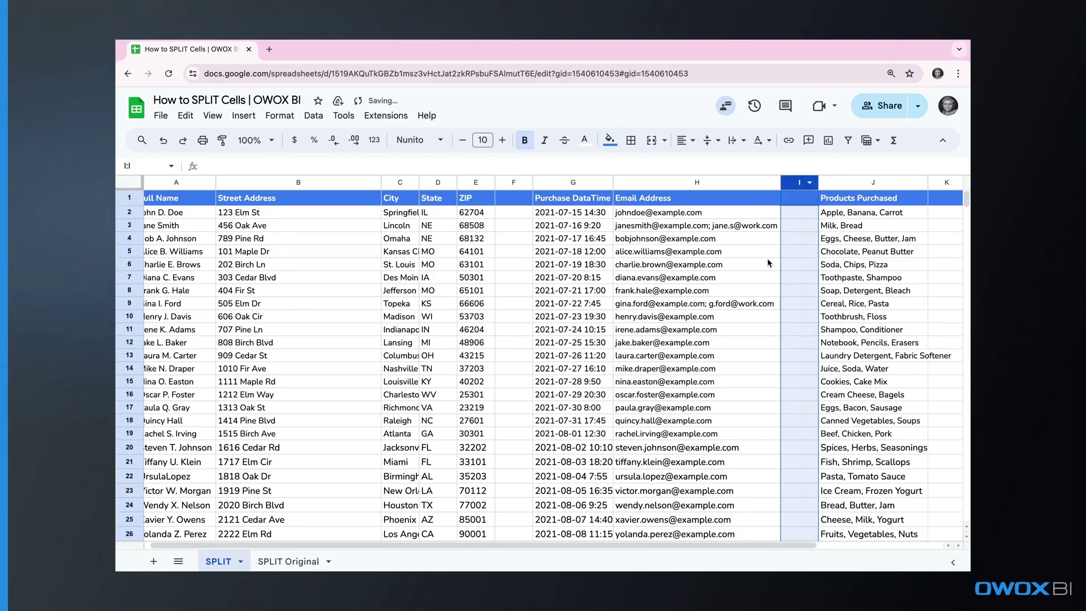
# - Split the emails in H2:H26 into two columns on the semicolon separator
pyautogui.click(767, 262)
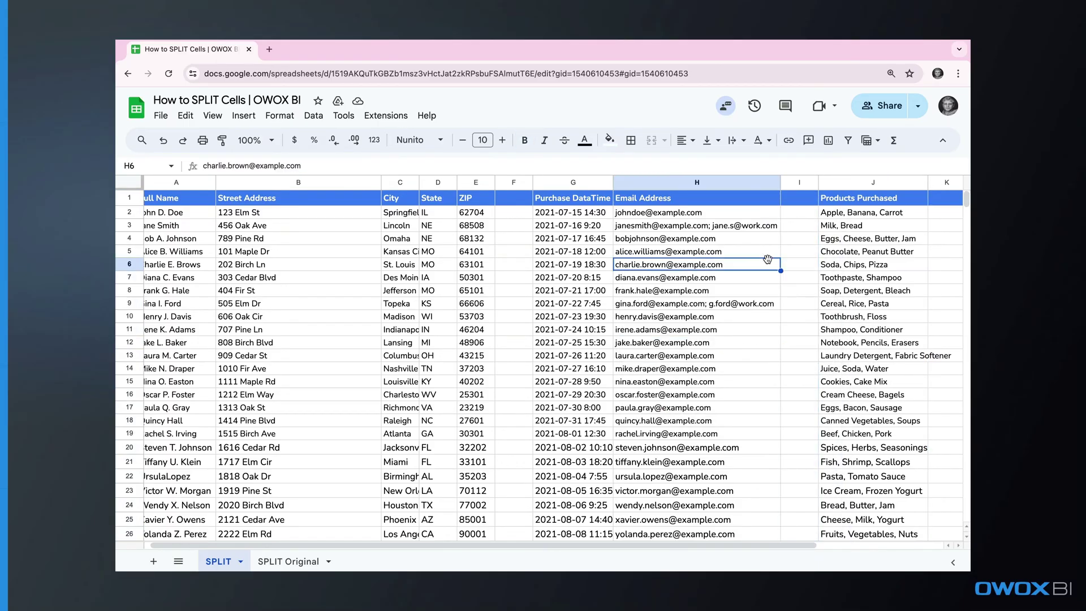
pyautogui.click(708, 211)
pyautogui.scroll(-5, 708, 211)
pyautogui.keyDown('shift'); pyautogui.click(709, 343); pyautogui.keyUp('shift')
pyautogui.scroll(5, 710, 344)
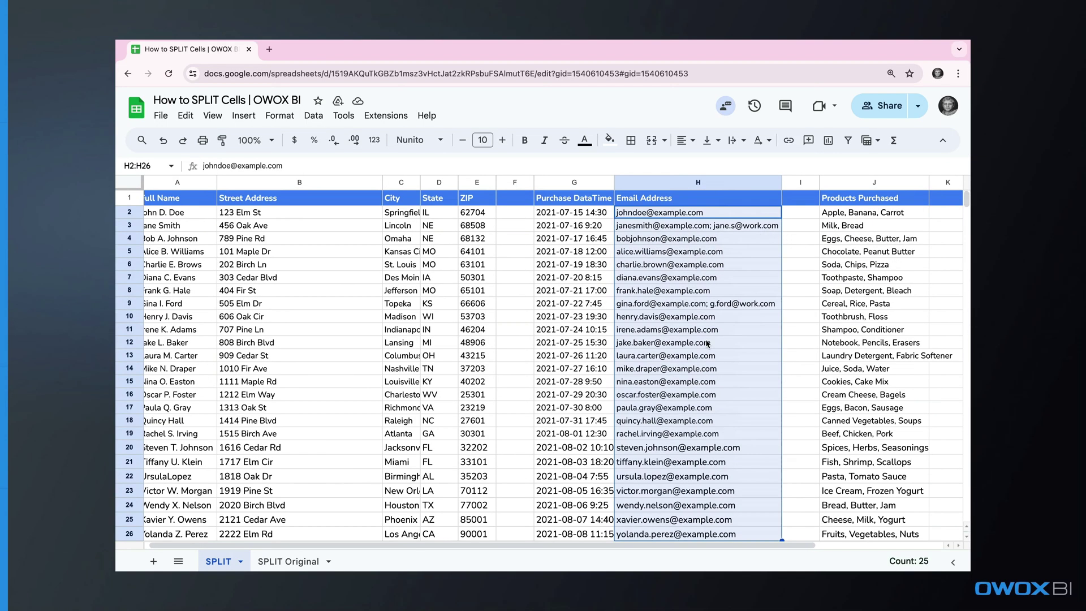
pyautogui.click(314, 115)
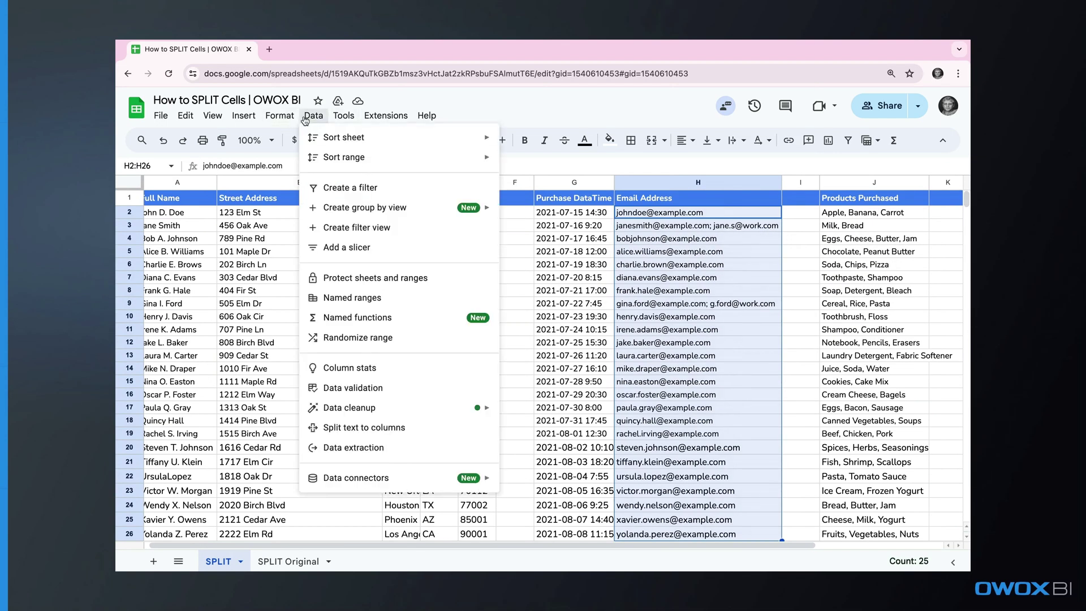
pyautogui.click(355, 421)
pyautogui.click(695, 496)
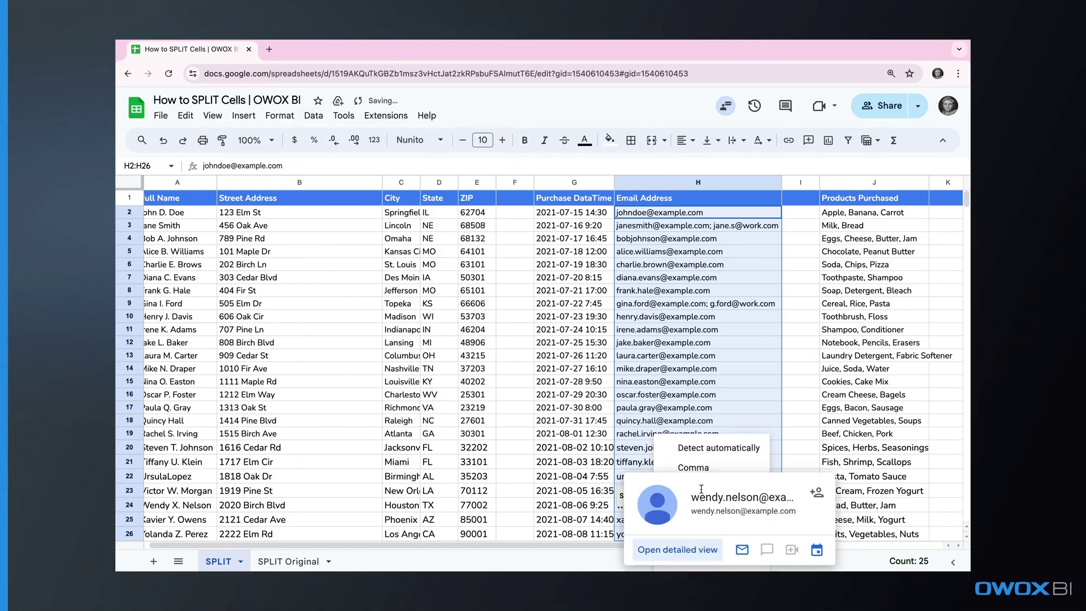
pyautogui.click(738, 489)
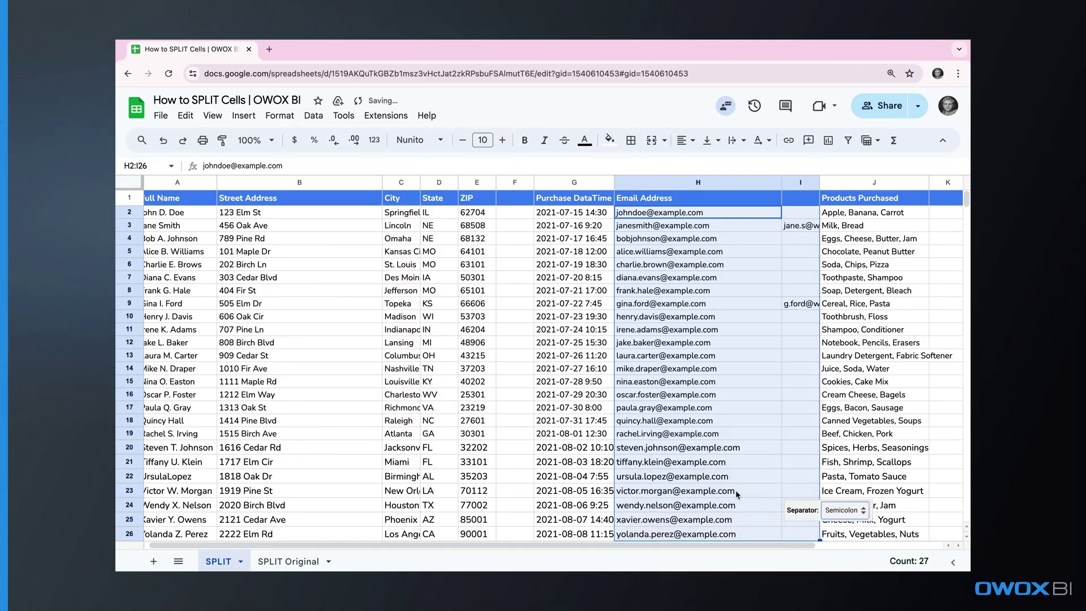
# - Widen column I and title the email columns Primary Email and Secondary Email
pyautogui.moveTo(821, 179); pyautogui.dragTo(853, 181)
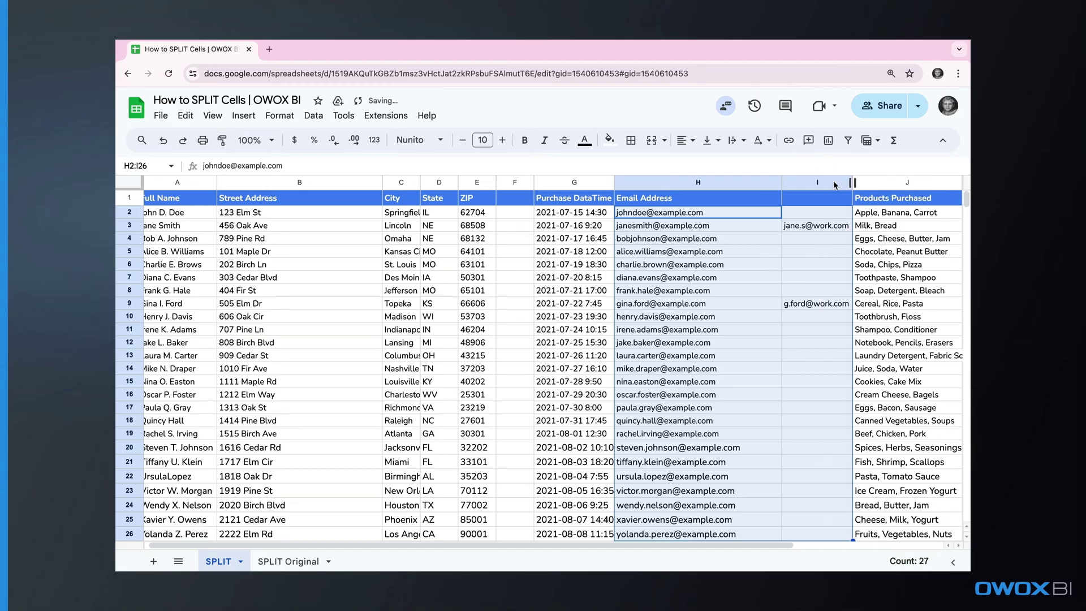
pyautogui.click(745, 200)
pyautogui.click(793, 199)
pyautogui.write('Seco')
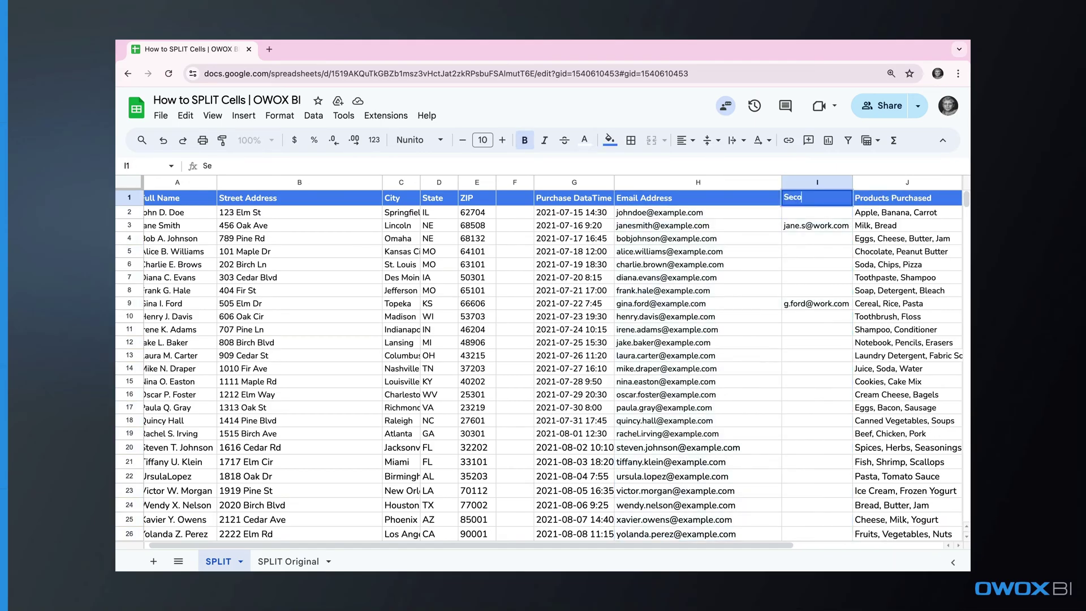
pyautogui.write('ndary Email')
pyautogui.click(698, 197)
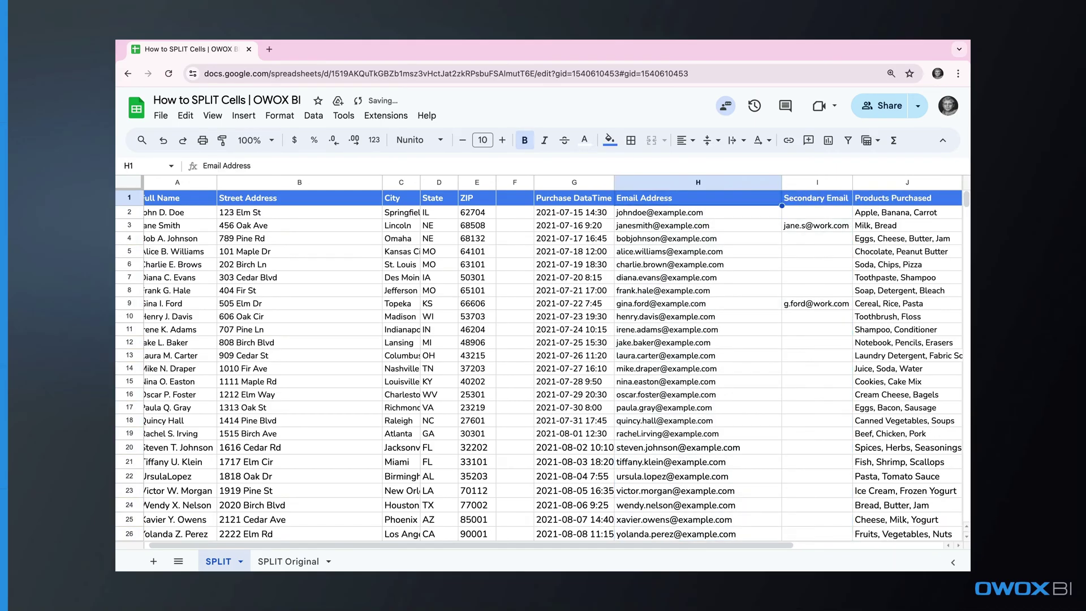
pyautogui.write('Primary Email')
pyautogui.press('Return')
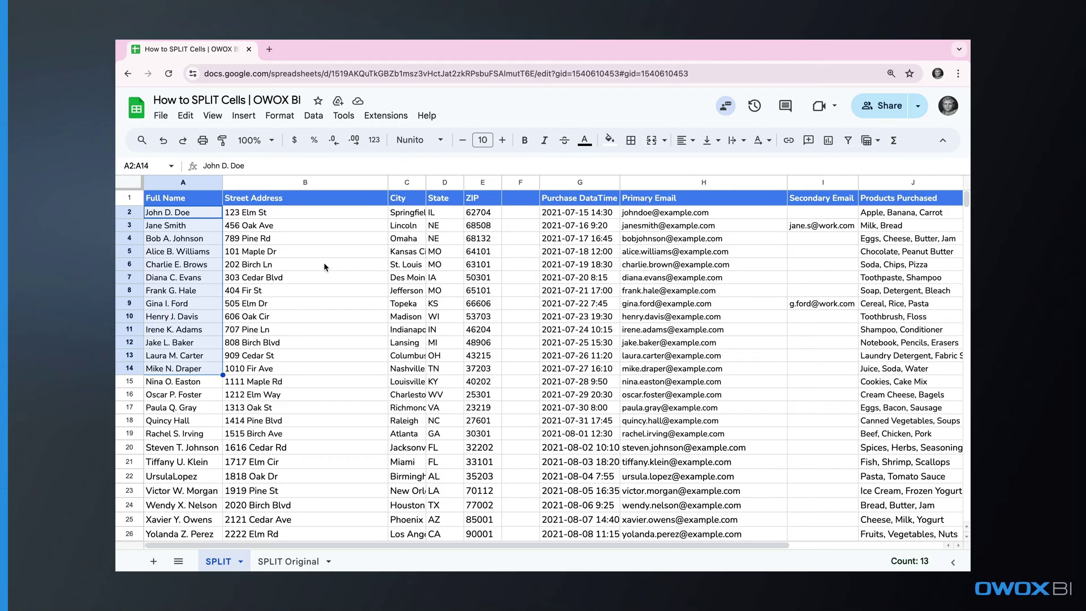
# - Insert two narrow empty columns to the left of Street Address
pyautogui.click(249, 225)
pyautogui.click(306, 182)
pyautogui.keyDown('shift'); pyautogui.click(407, 182); pyautogui.keyUp('shift')
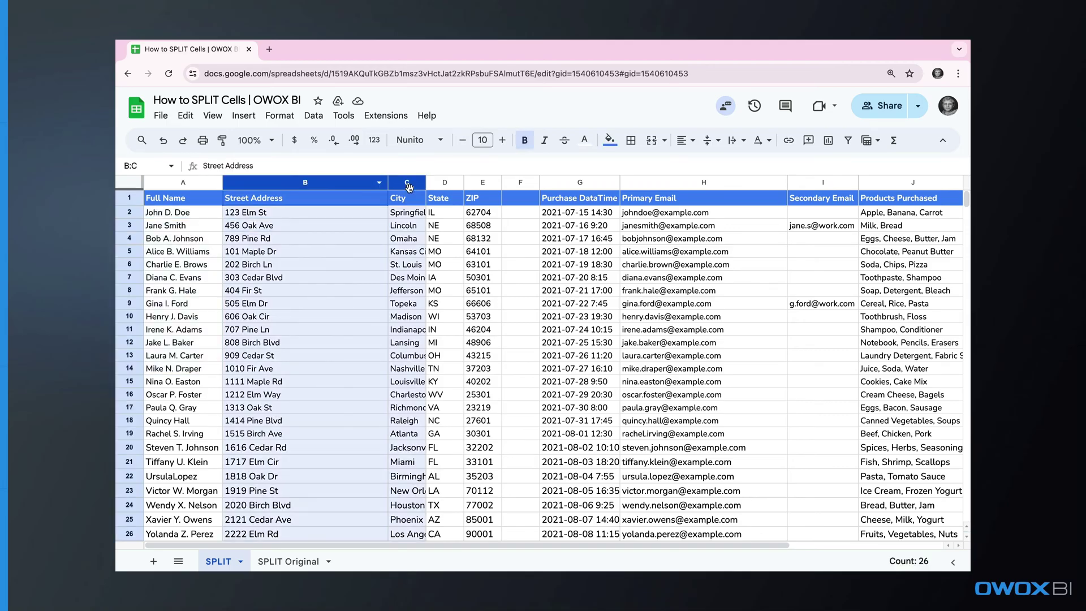
pyautogui.click(243, 115)
pyautogui.moveTo(275, 185)
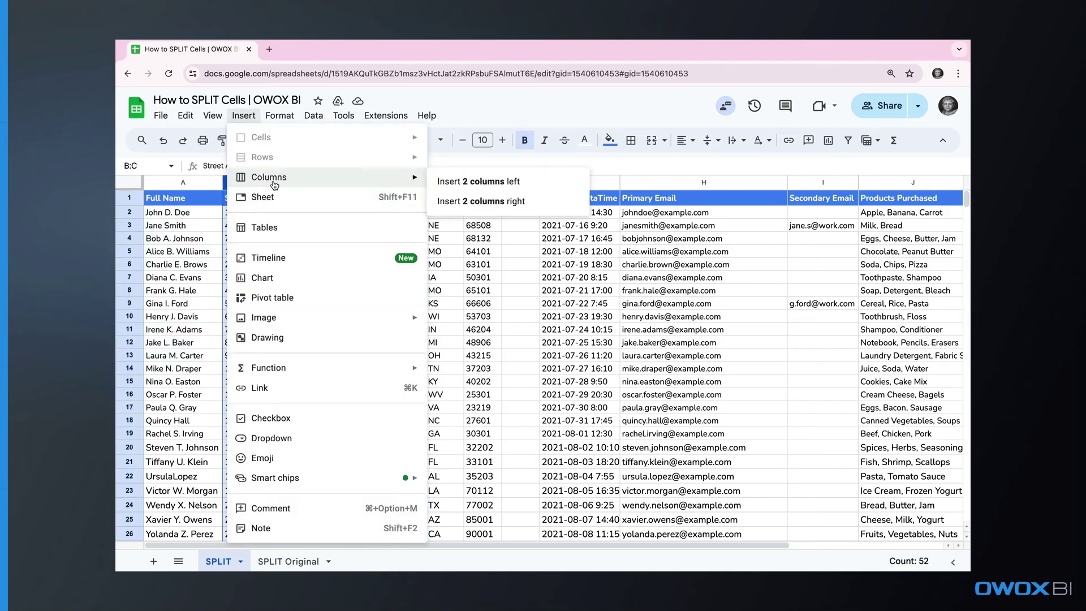
pyautogui.click(478, 181)
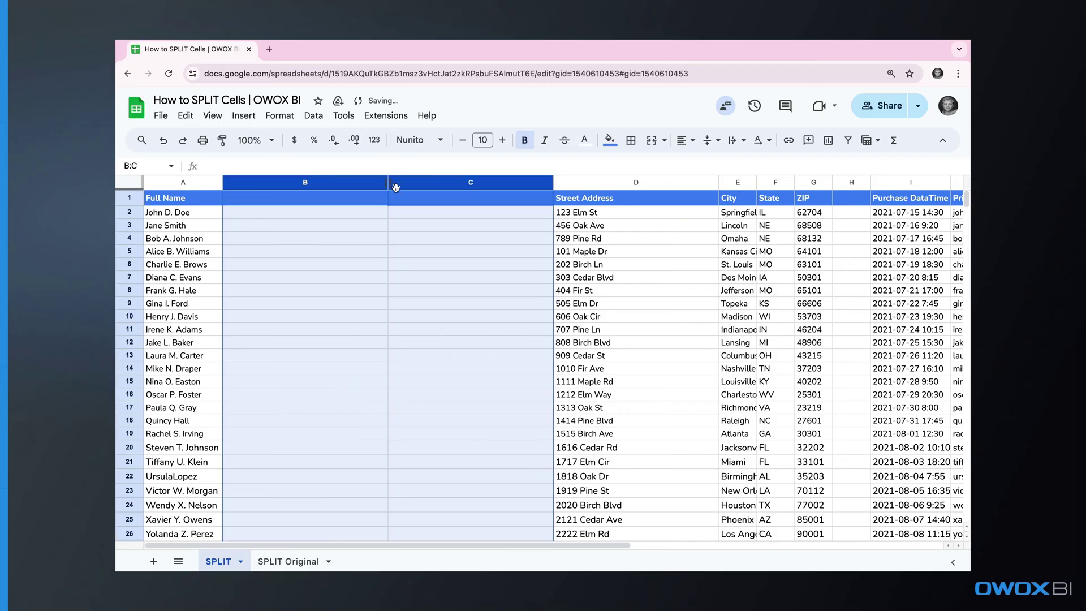
pyautogui.moveTo(388, 182); pyautogui.dragTo(294, 182)
# - Enter =SPLIT(A2," ") in B2 and check its #REF! overwrite error
pyautogui.click(245, 226)
pyautogui.doubleClick(254, 213)
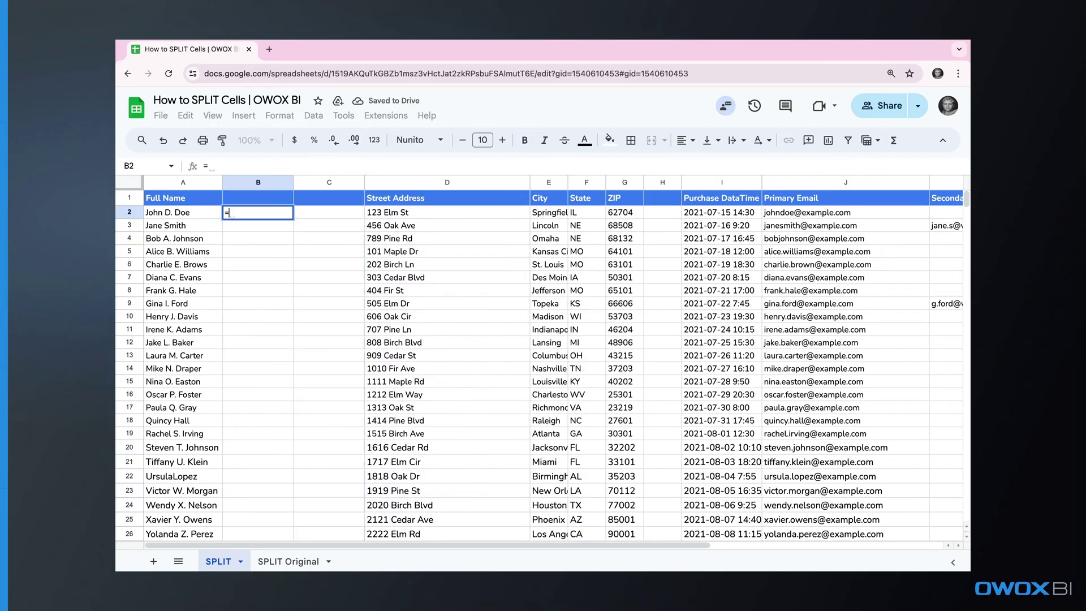
pyautogui.write('=SPLIT(')
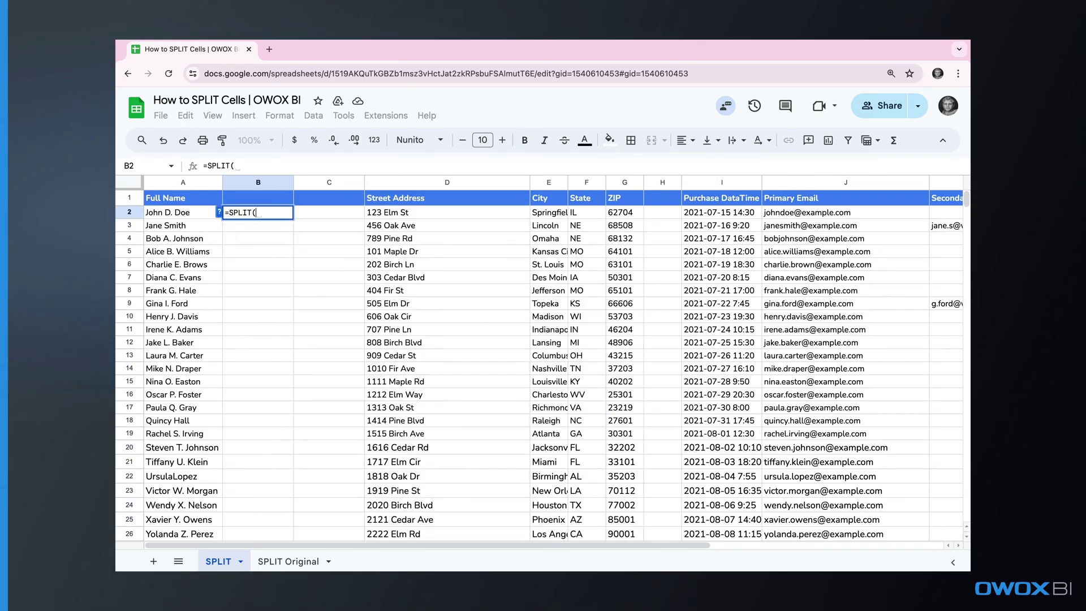
pyautogui.click(190, 215)
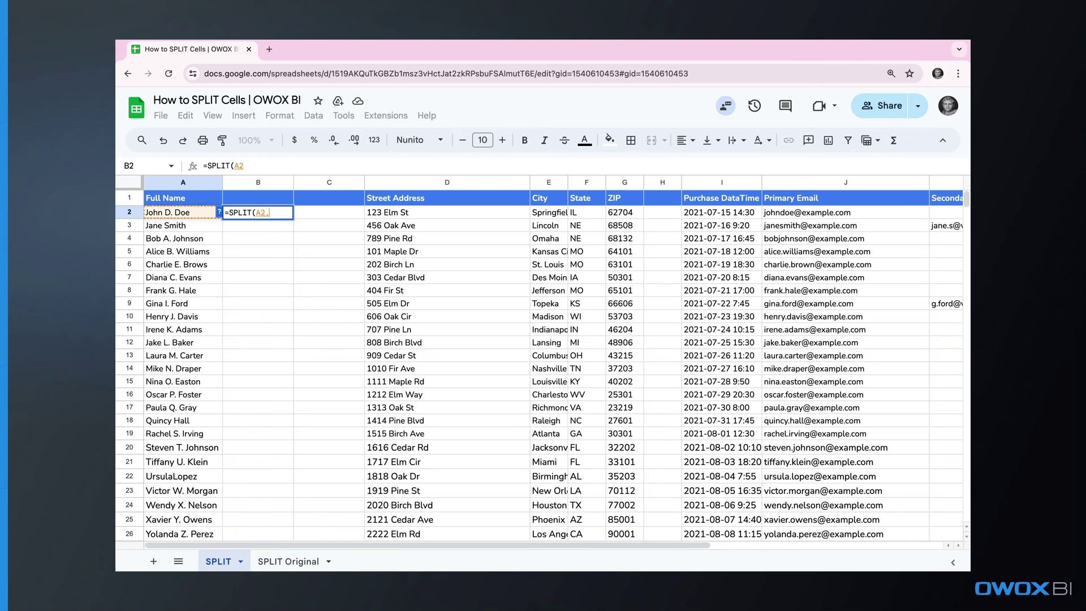
pyautogui.write(',"')
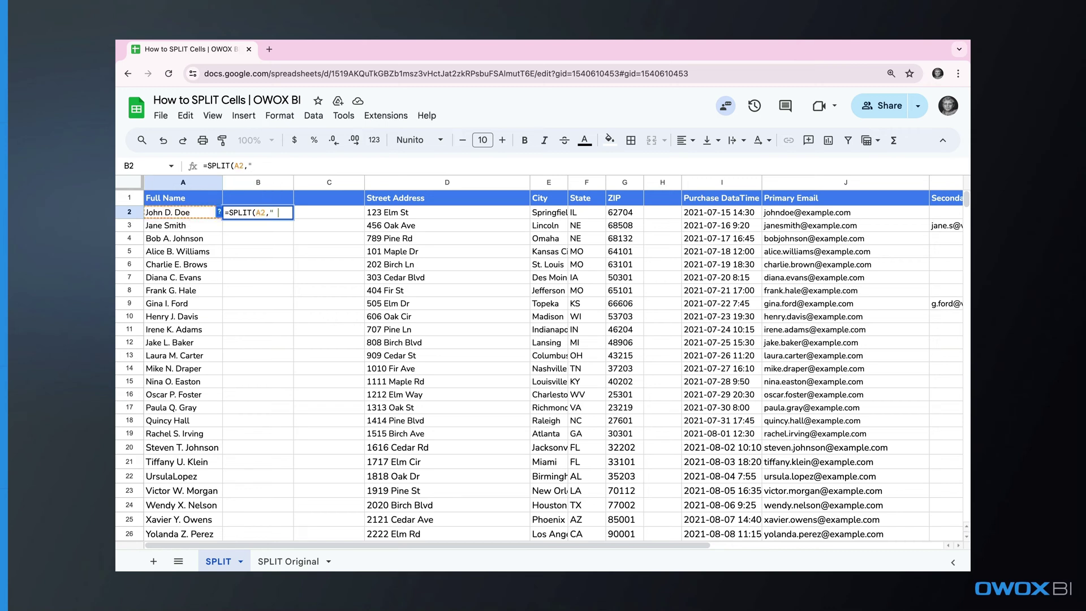
pyautogui.write(' "')
pyautogui.press('Return')
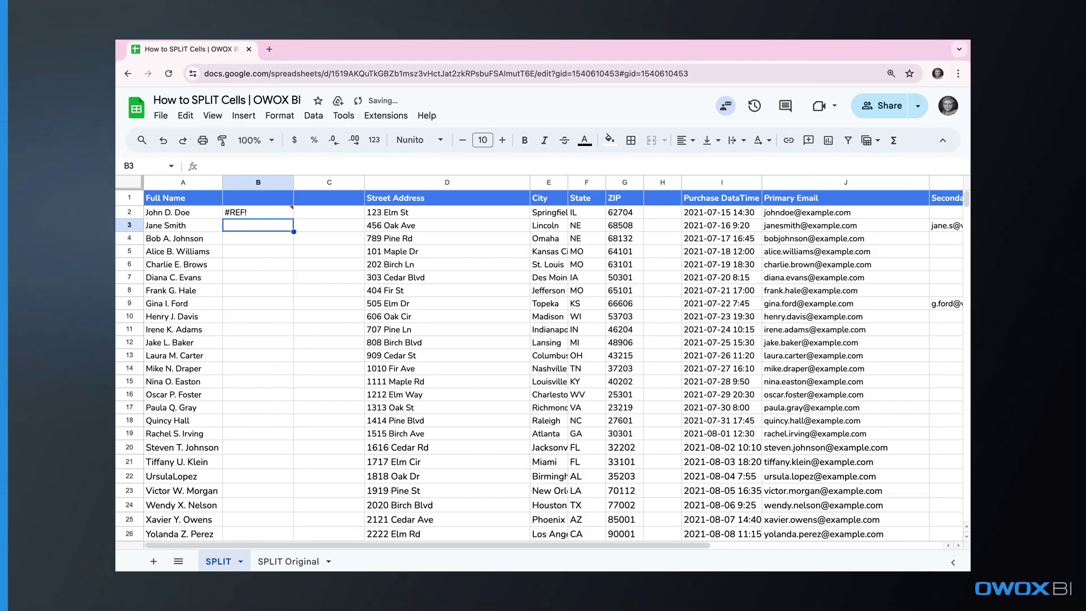
pyautogui.click(271, 215)
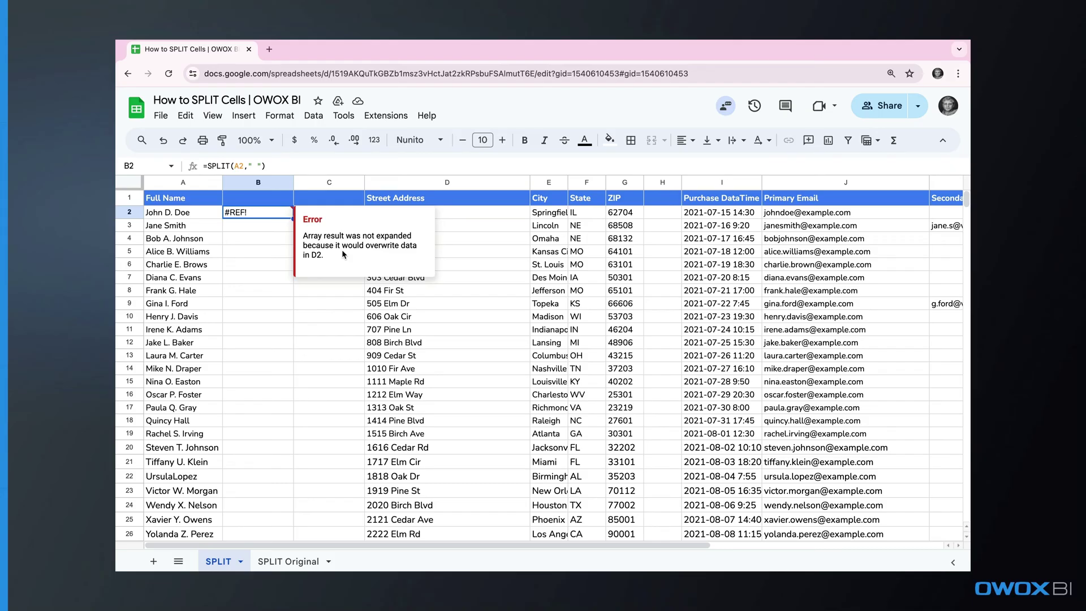
# - Insert one more column left of the addresses and fill the name SPLIT formula down
pyautogui.click(481, 267)
pyautogui.click(244, 116)
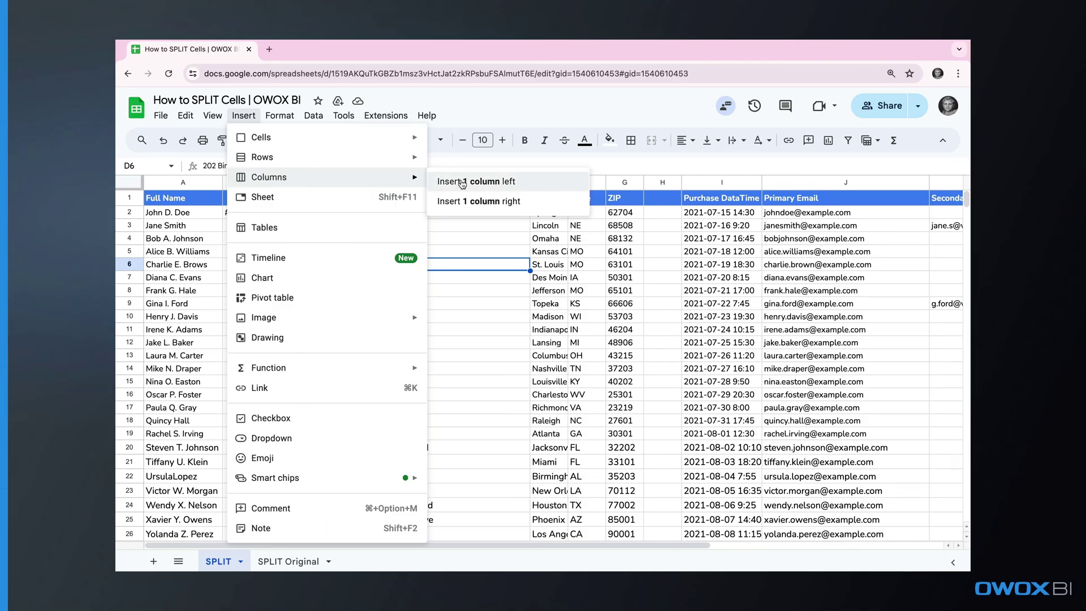
pyautogui.click(462, 181)
pyautogui.click(380, 278)
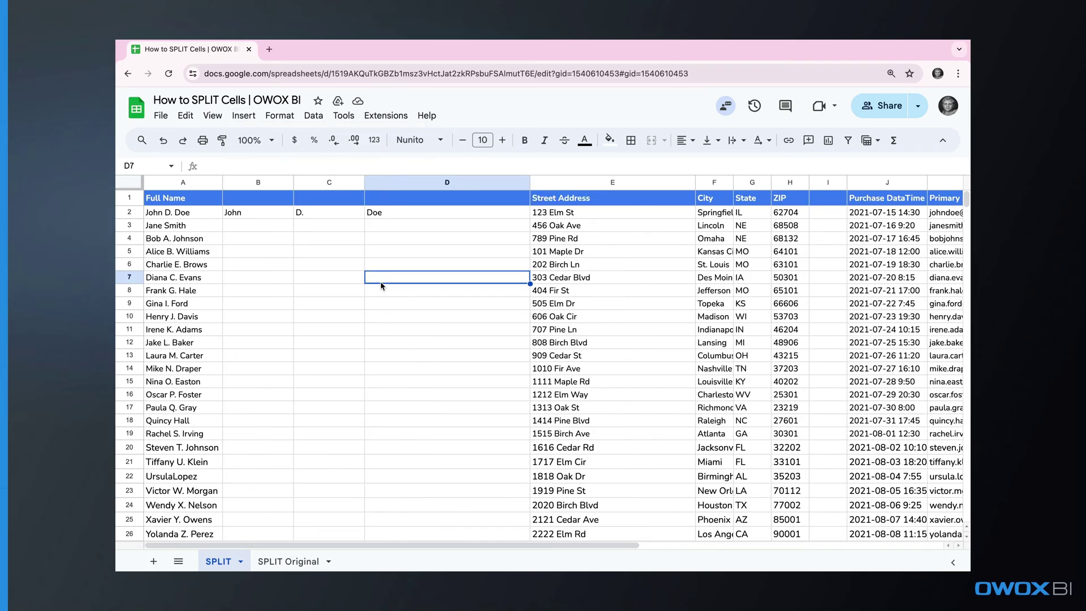
pyautogui.click(258, 212)
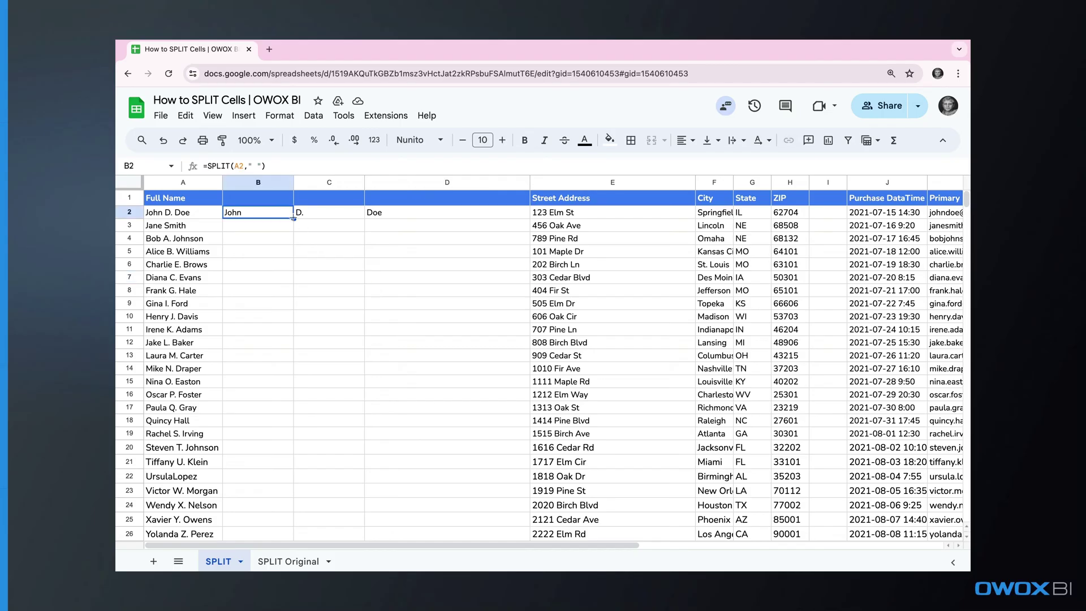
pyautogui.doubleClick(293, 218)
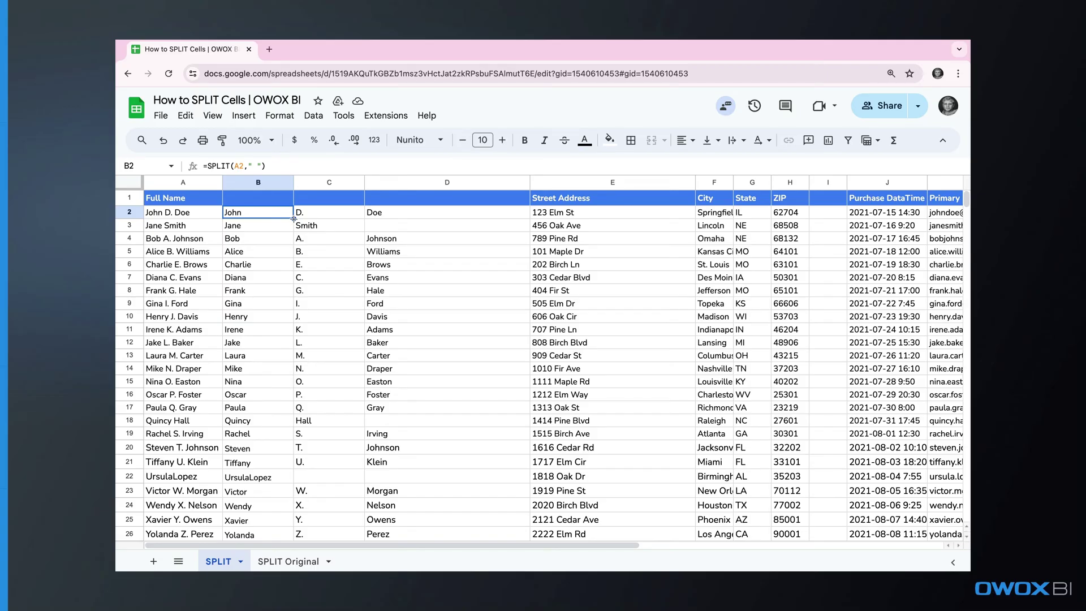
# - Fix row 3: move the surname to the last-name column and enter 'Jane' as first name
pyautogui.click(333, 225)
pyautogui.hotkey('ctrl', 'c')
pyautogui.click(386, 225)
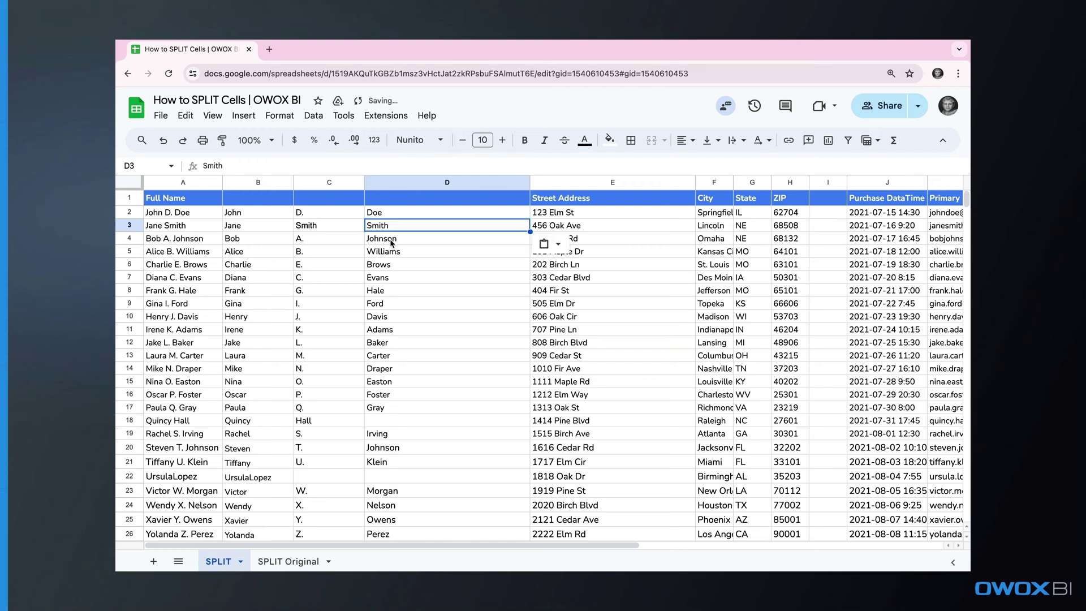
pyautogui.hotkey('ctrl', 'v')
pyautogui.click(362, 227)
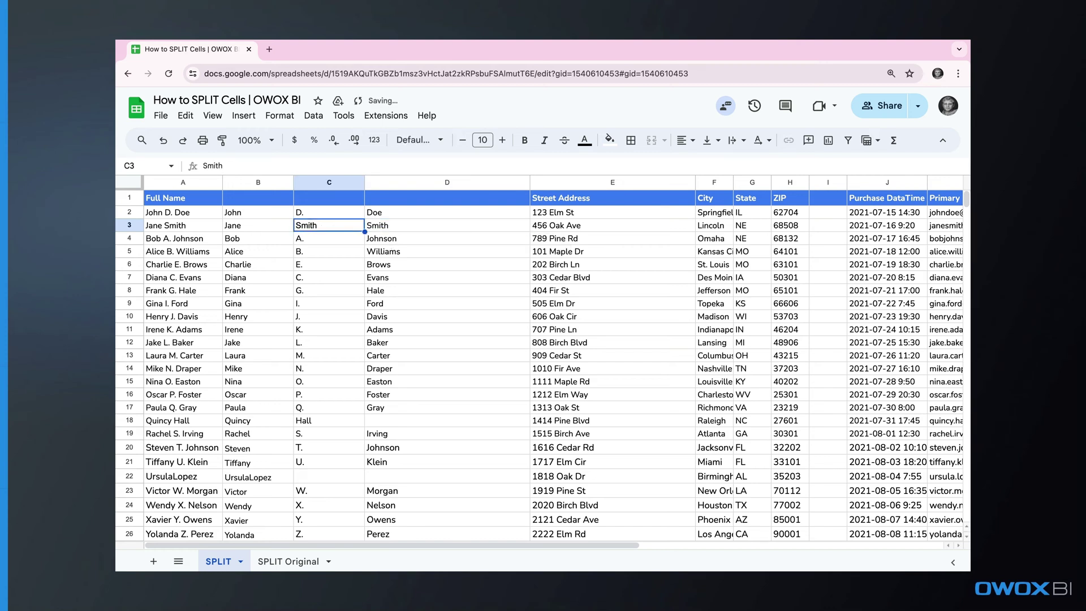
pyautogui.click(278, 227)
pyautogui.write('Jane')
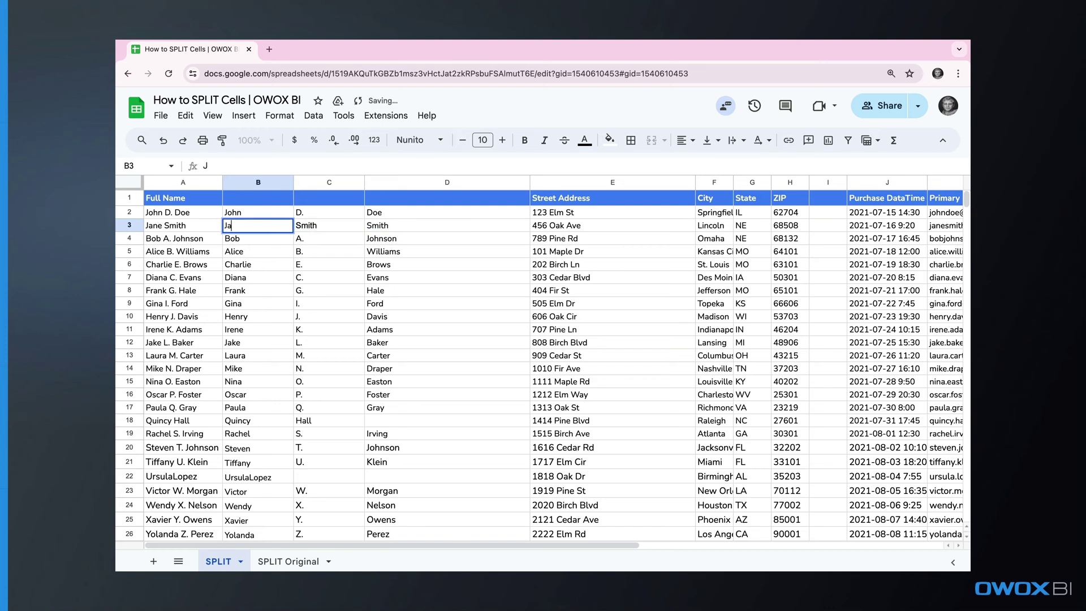
pyautogui.press('Return')
pyautogui.press('Down')
# - Separate the run-together name in row 22 into first-name and last-name cells
pyautogui.click(262, 481)
pyautogui.doubleClick(179, 480)
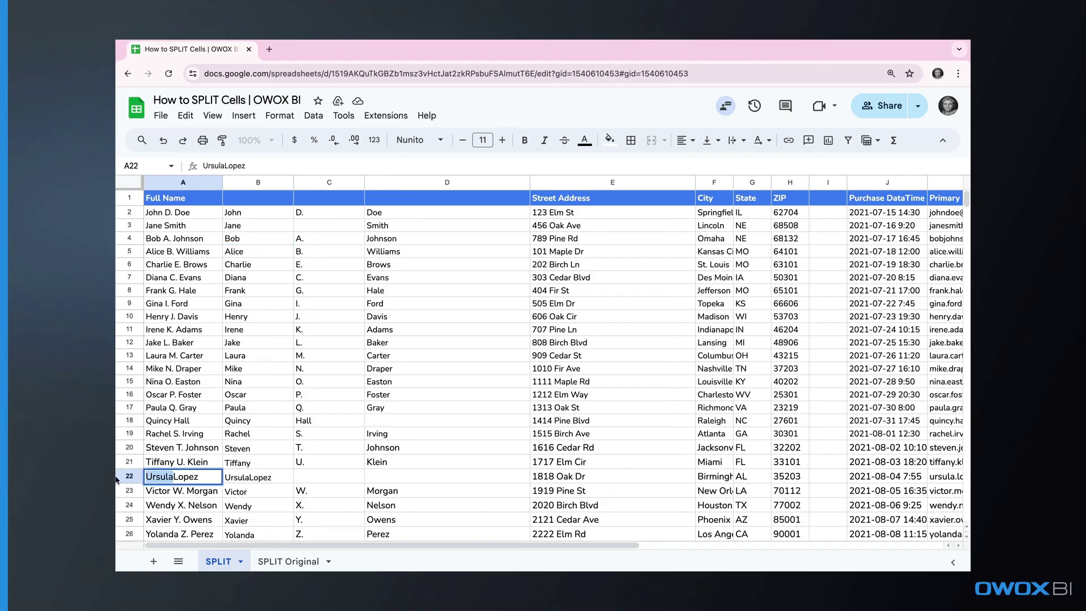
pyautogui.hotkey('ctrl', 'x')
pyautogui.click(262, 481)
pyautogui.hotkey('ctrl', 'v')
pyautogui.click(180, 480)
pyautogui.hotkey('ctrl', 'c')
pyautogui.press('Right')
pyautogui.press('Right')
pyautogui.press('Right')
pyautogui.hotkey('ctrl', 'v')
pyautogui.click(273, 476)
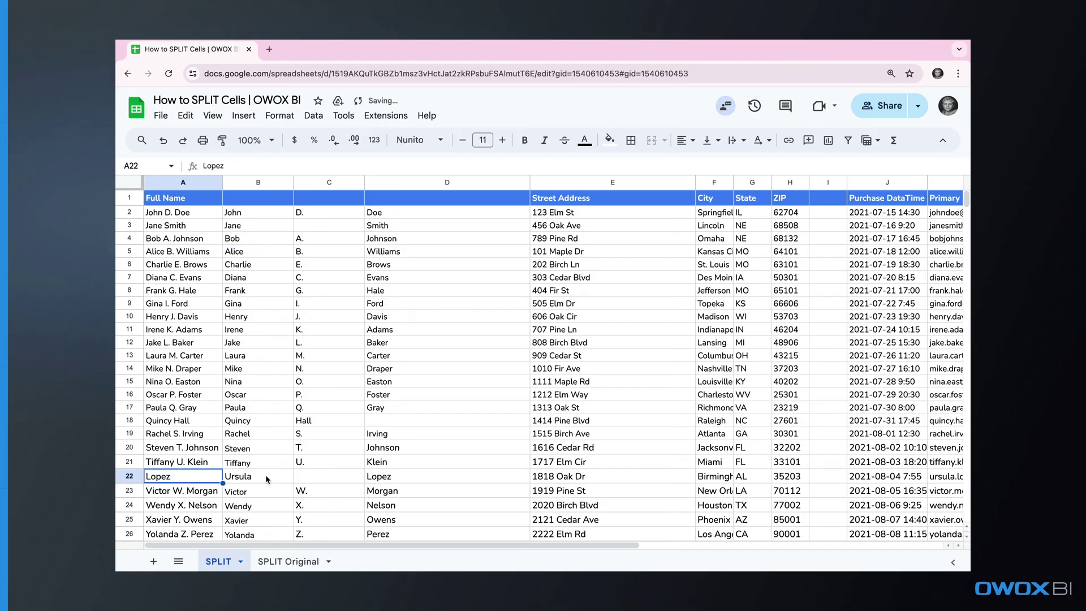
# - Paste row 18's split name as plain values and enter 'Hall' as its last name
pyautogui.scroll(-1, 273, 477)
pyautogui.click(264, 396)
pyautogui.hotkey('ctrl', 'c')
pyautogui.hotkey('ctrl', 'shift', 'v')
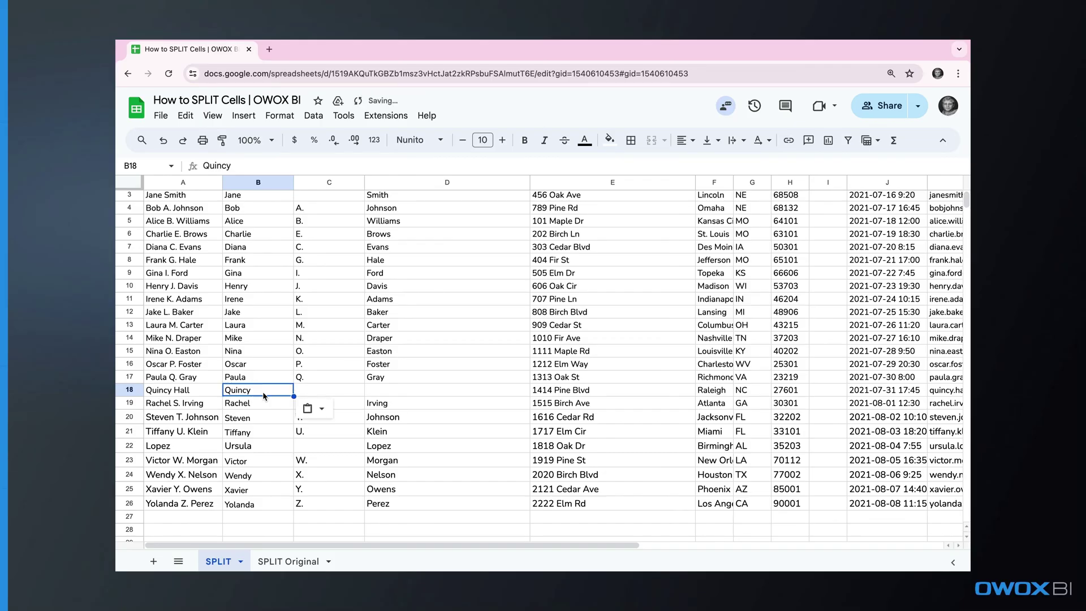
pyautogui.press('Right')
pyautogui.press('Right')
pyautogui.write('Hall')
pyautogui.press('Return')
pyautogui.scroll(2, 358, 253)
# - Add the headers First Name, Mid Initials and Last Name
pyautogui.click(251, 197)
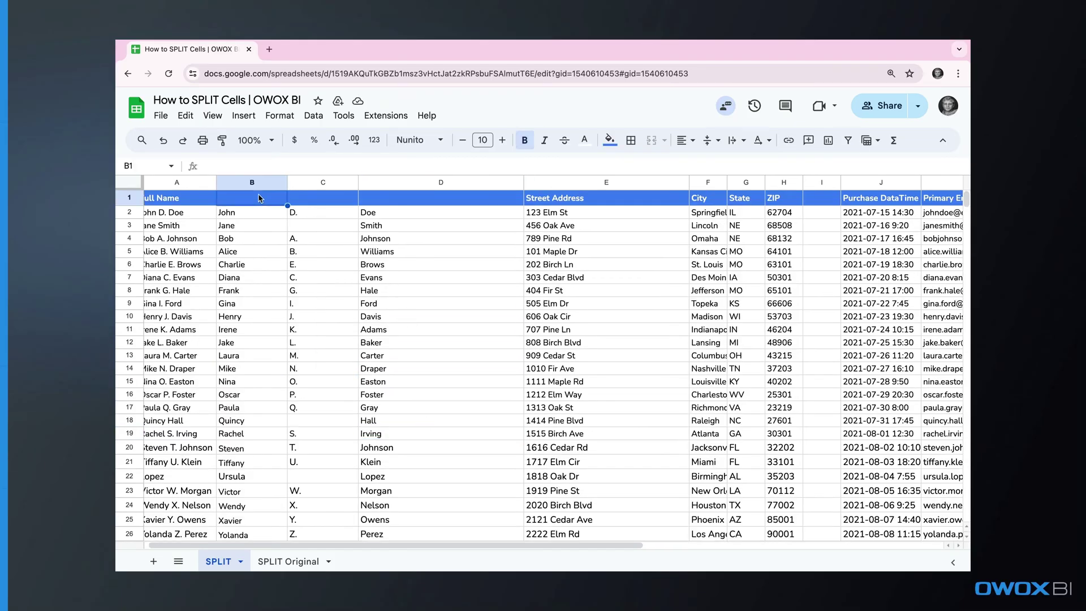
pyautogui.write('First Name')
pyautogui.press('Tab')
pyautogui.write('Mid Initials')
pyautogui.press('Tab')
pyautogui.write('Last Name')
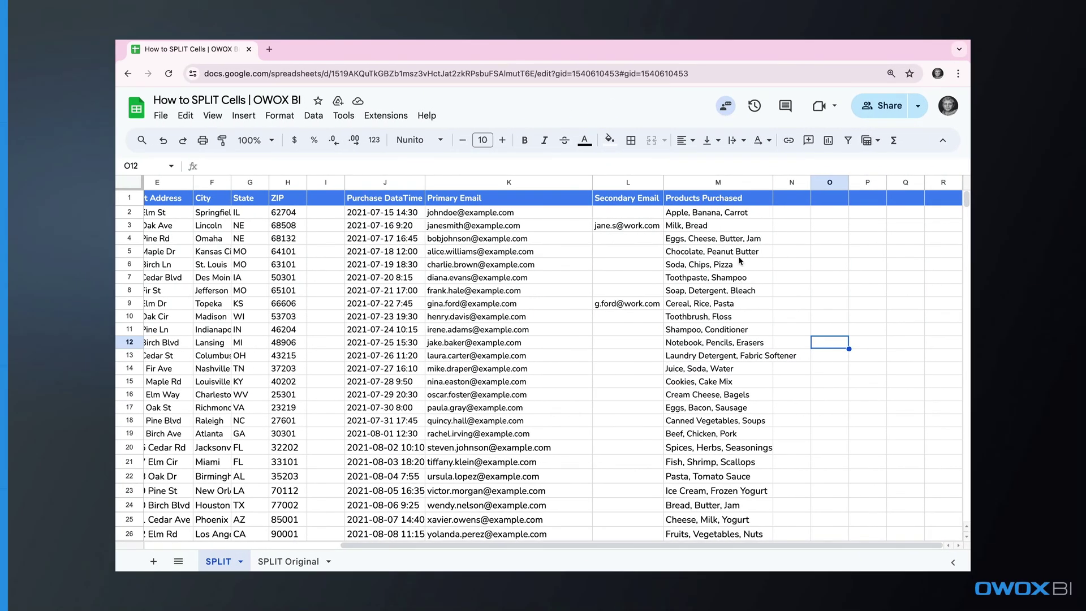
# - Enter a comma SPLIT formula on M2 in N2 and fill it down through row 26
pyautogui.moveTo(735, 225); pyautogui.dragTo(732, 371)
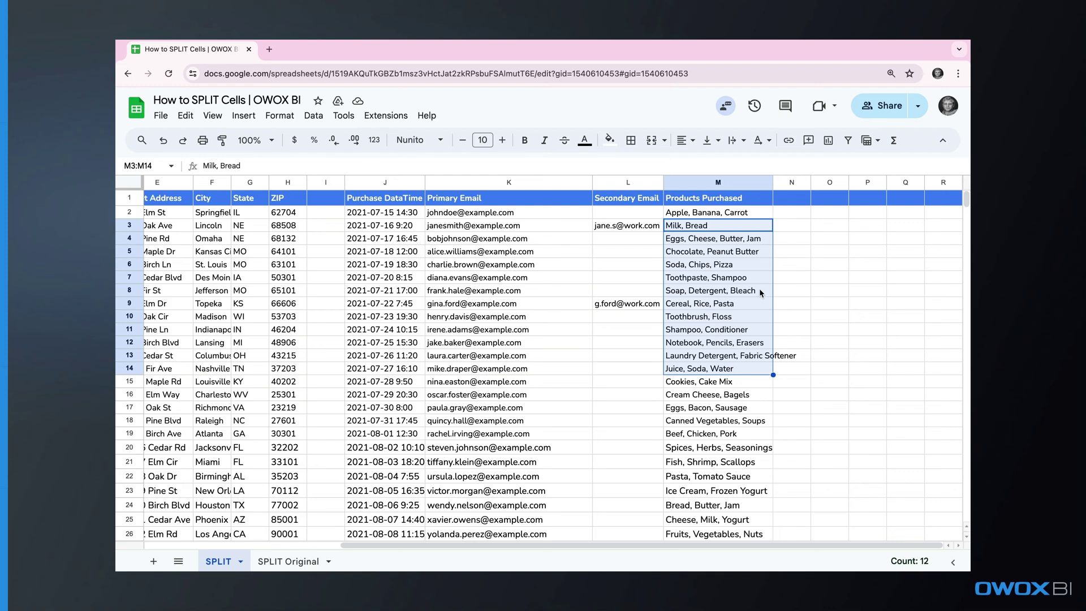
pyautogui.click(784, 214)
pyautogui.write('=SPLIT(')
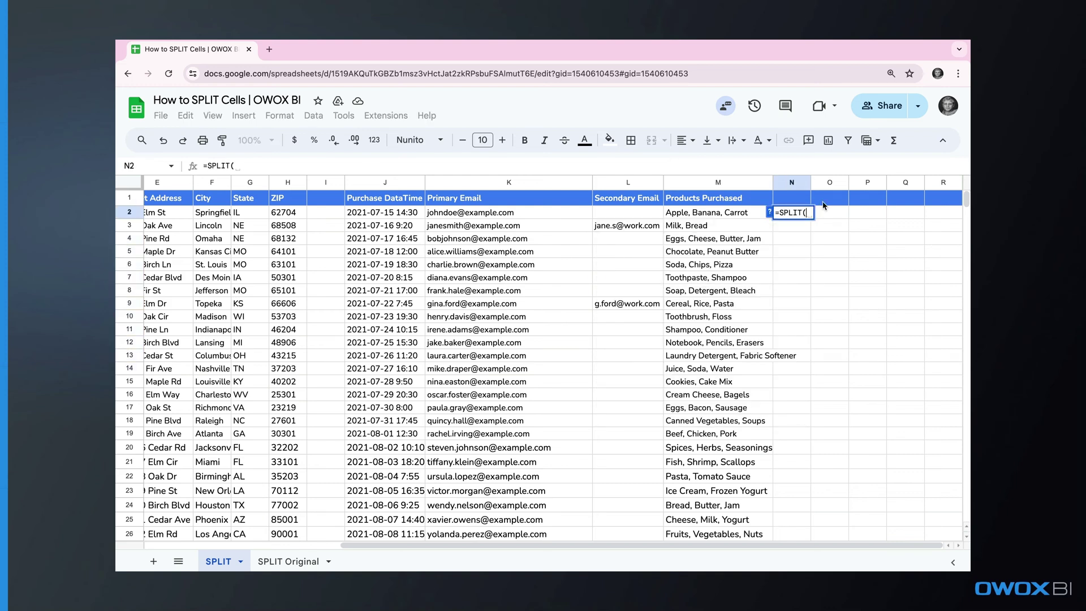
pyautogui.click(747, 213)
pyautogui.write(', ", ")')
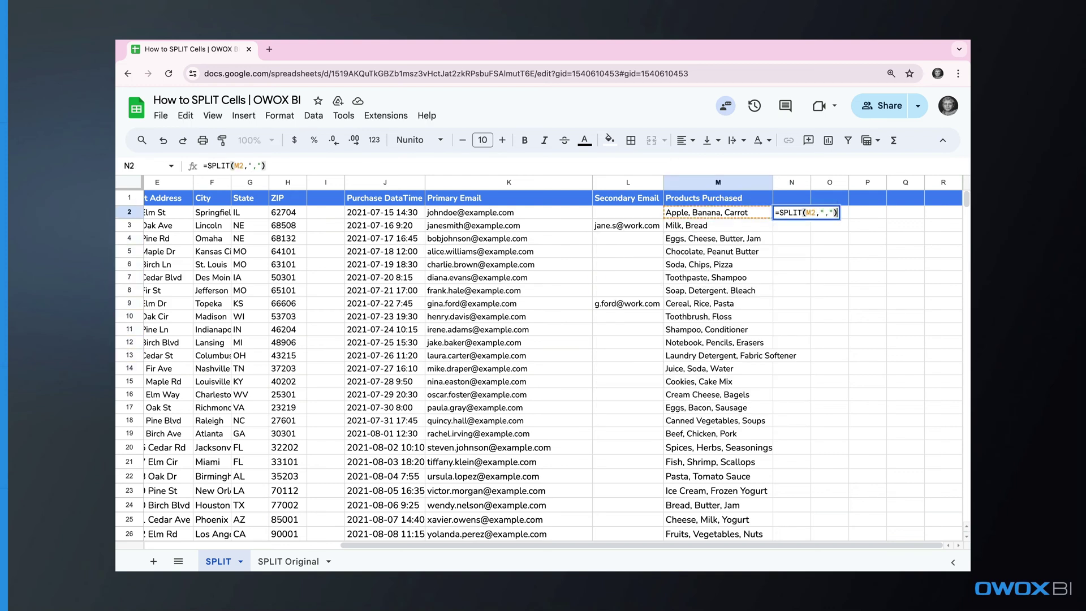
pyautogui.press('Return')
pyautogui.click(791, 213)
pyautogui.hotkey('ctrl', 'Return')
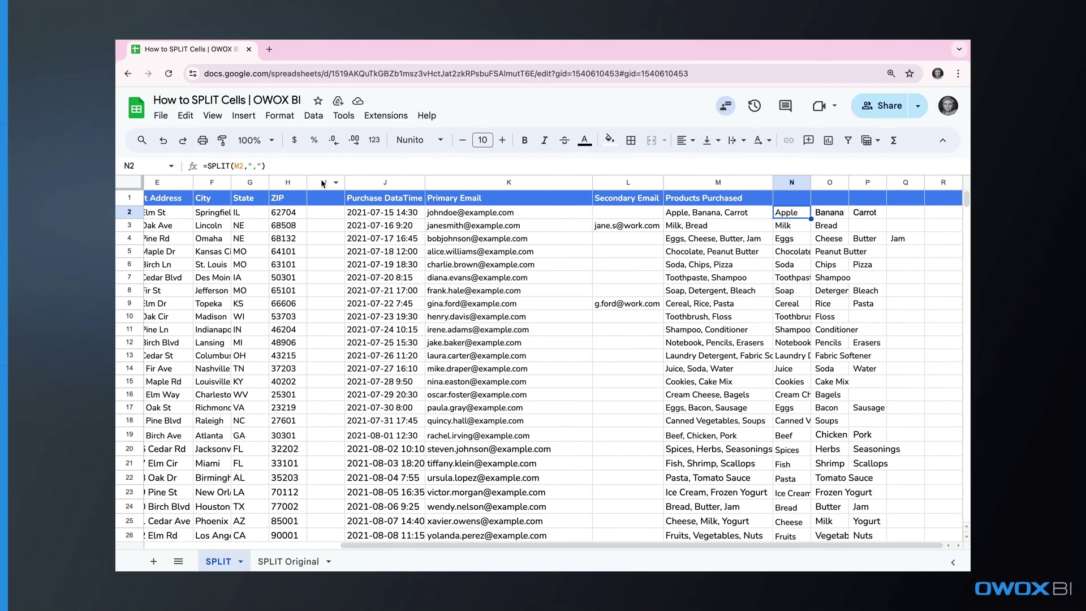
# - Place an empty column beside Purchase DataTime, enter =SPLIT(I2," ") in J2 and fill it down
pyautogui.moveTo(322, 182); pyautogui.dragTo(540, 180)
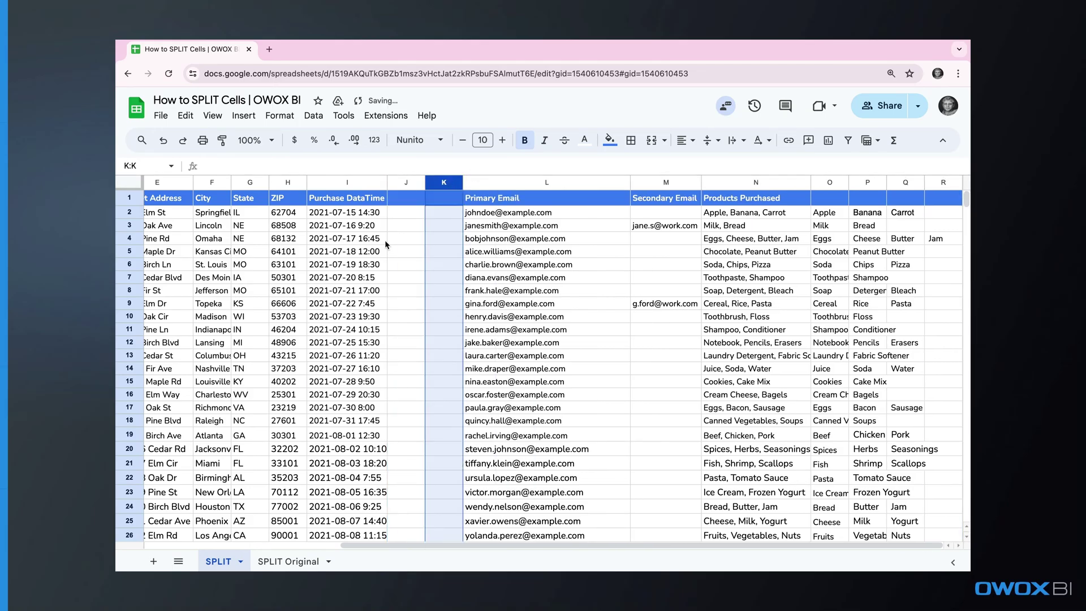
pyautogui.click(345, 265)
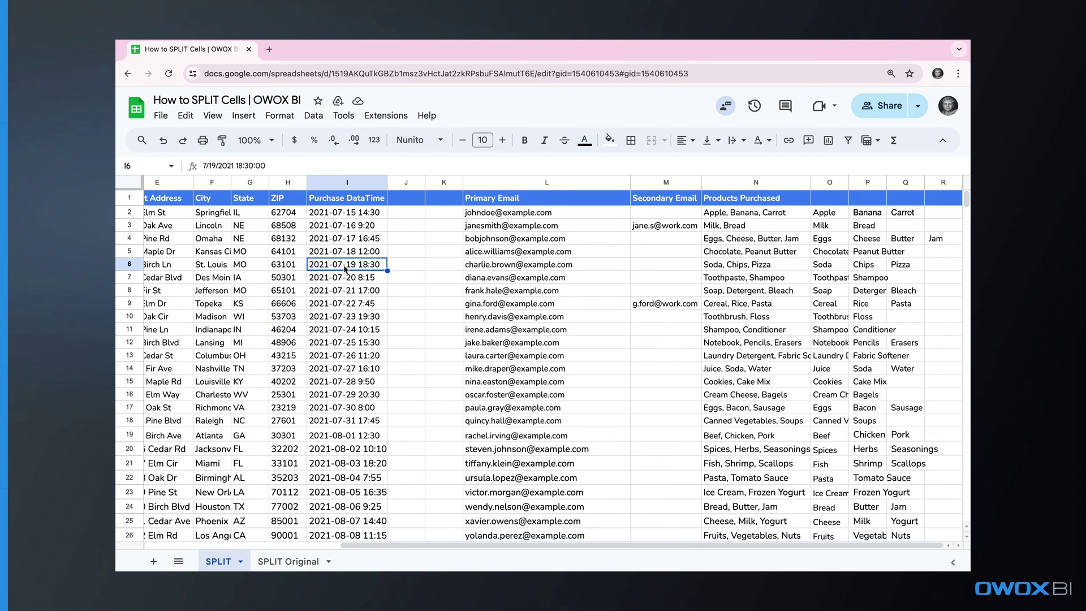
pyautogui.click(391, 214)
pyautogui.write('=S')
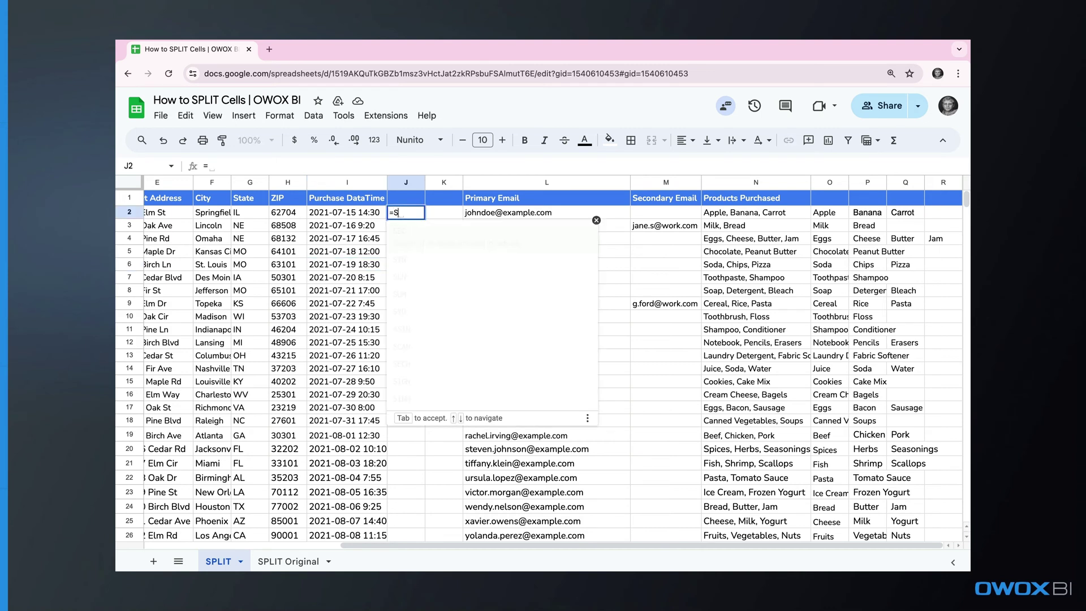
pyautogui.write('PLIT(')
pyautogui.click(341, 214)
pyautogui.write(',')
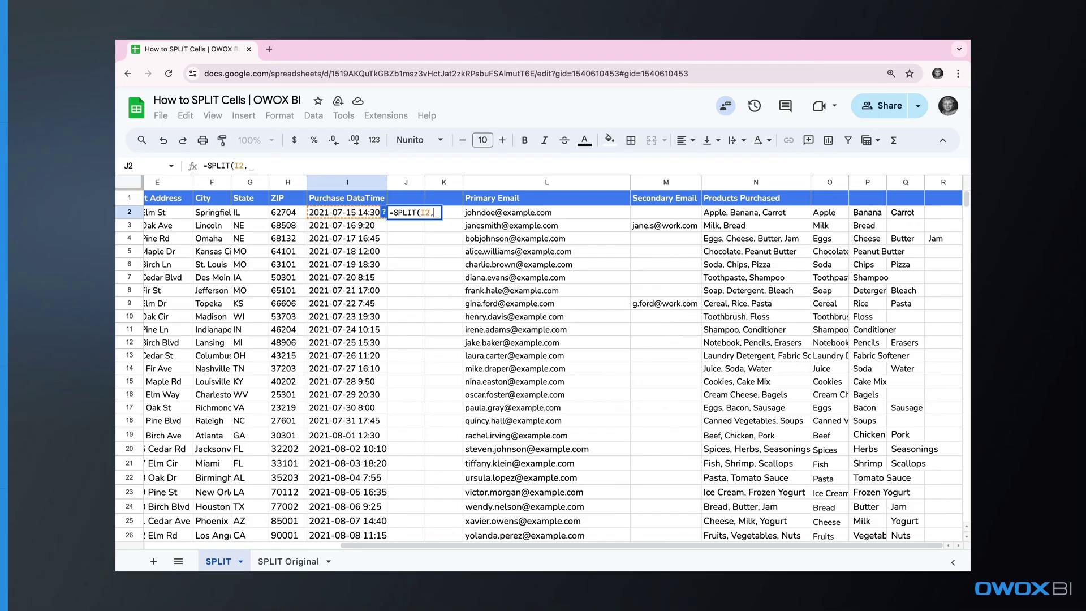
pyautogui.write('" ")')
pyautogui.press('Return')
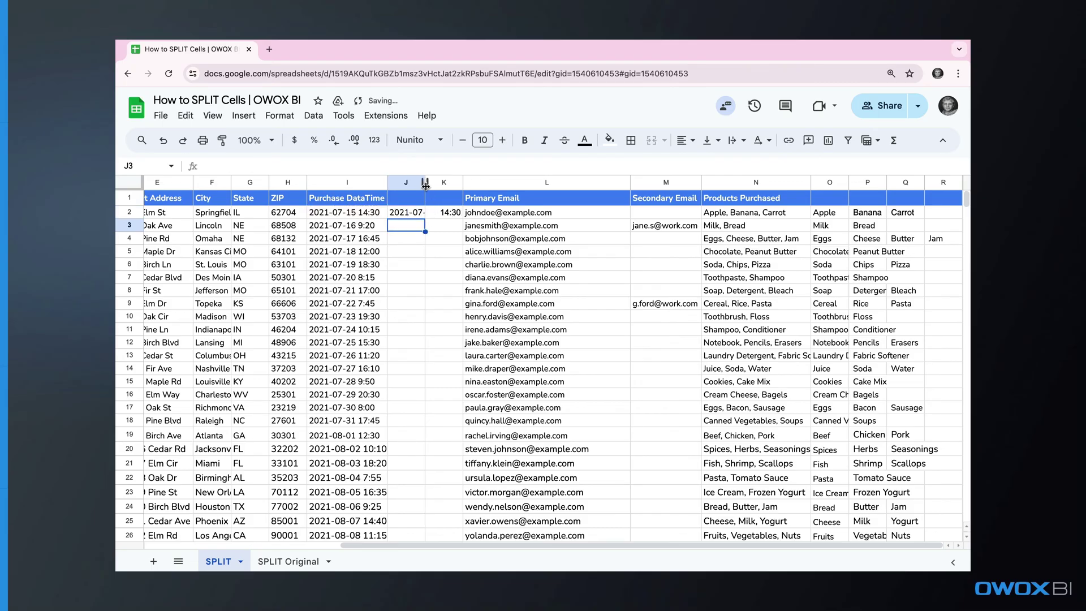
pyautogui.doubleClick(426, 185)
pyautogui.doubleClick(477, 181)
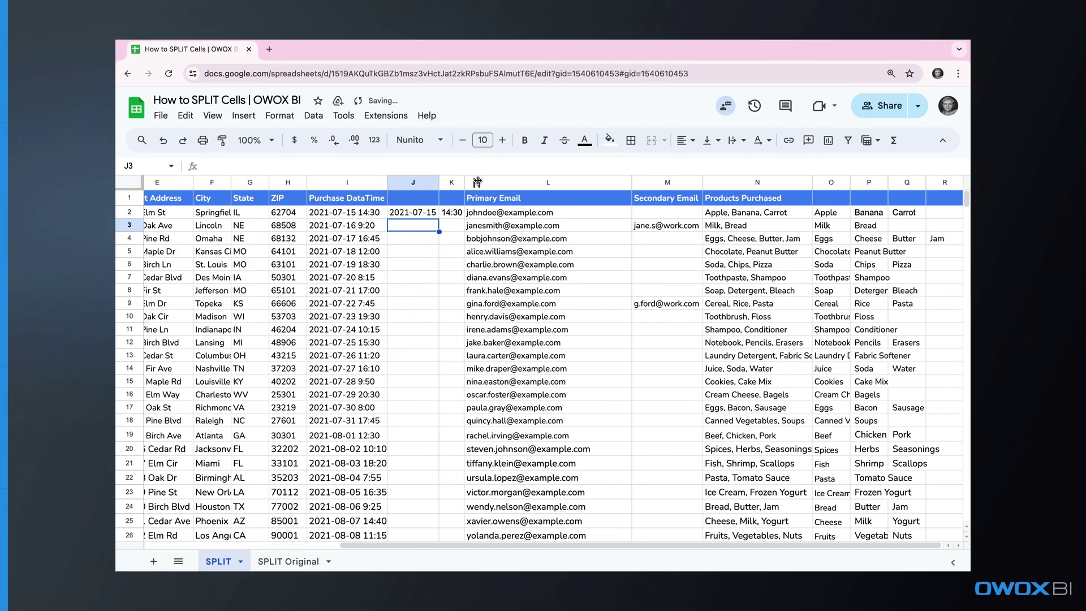
pyautogui.click(431, 213)
pyautogui.doubleClick(439, 218)
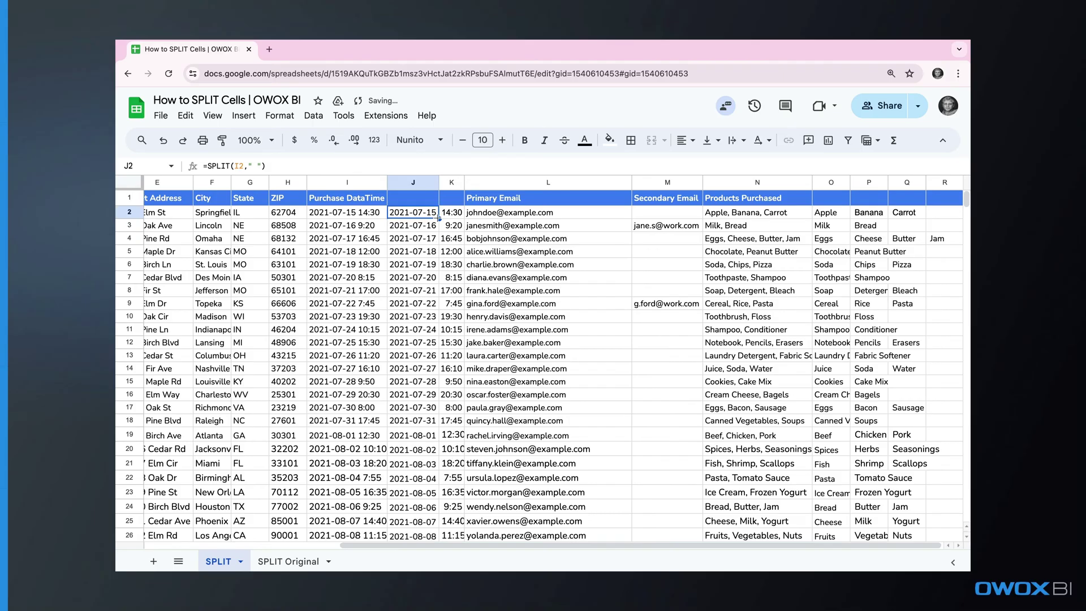
# - Head the new columns Purchase Date and Purchase Time and auto-fit their widths
pyautogui.click(412, 198)
pyautogui.write('Purchase Date')
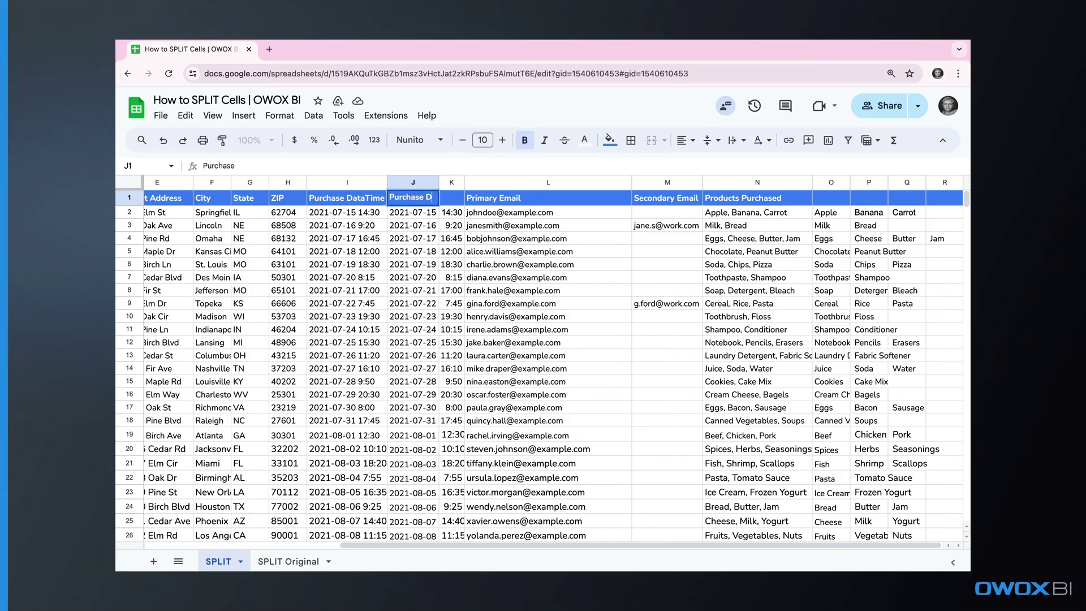
pyautogui.press('Tab')
pyautogui.write('Purchase Time')
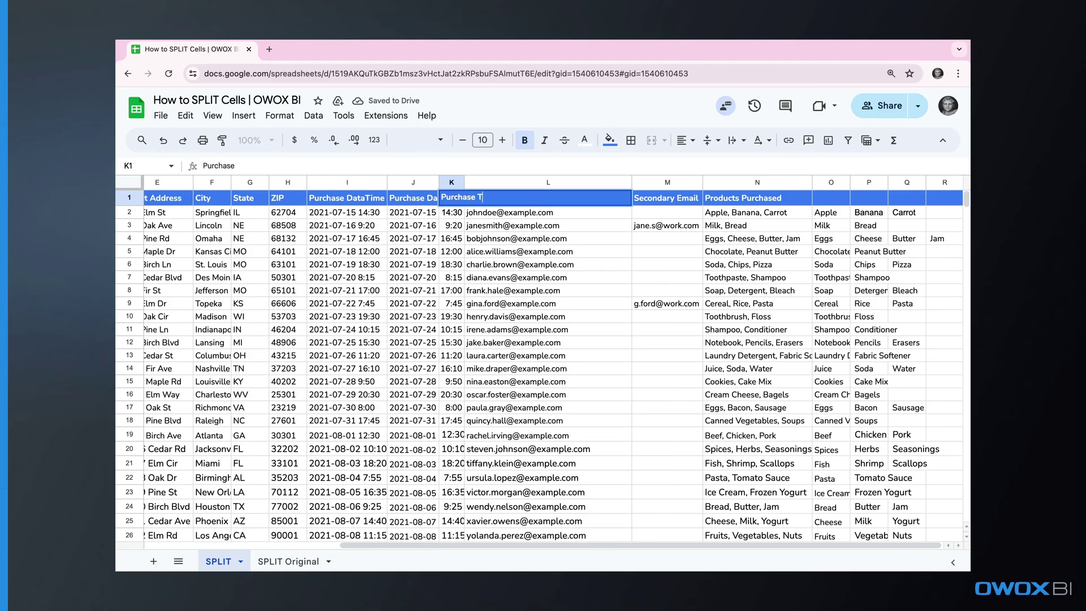
pyautogui.press('Return')
pyautogui.doubleClick(465, 182)
pyautogui.doubleClick(439, 182)
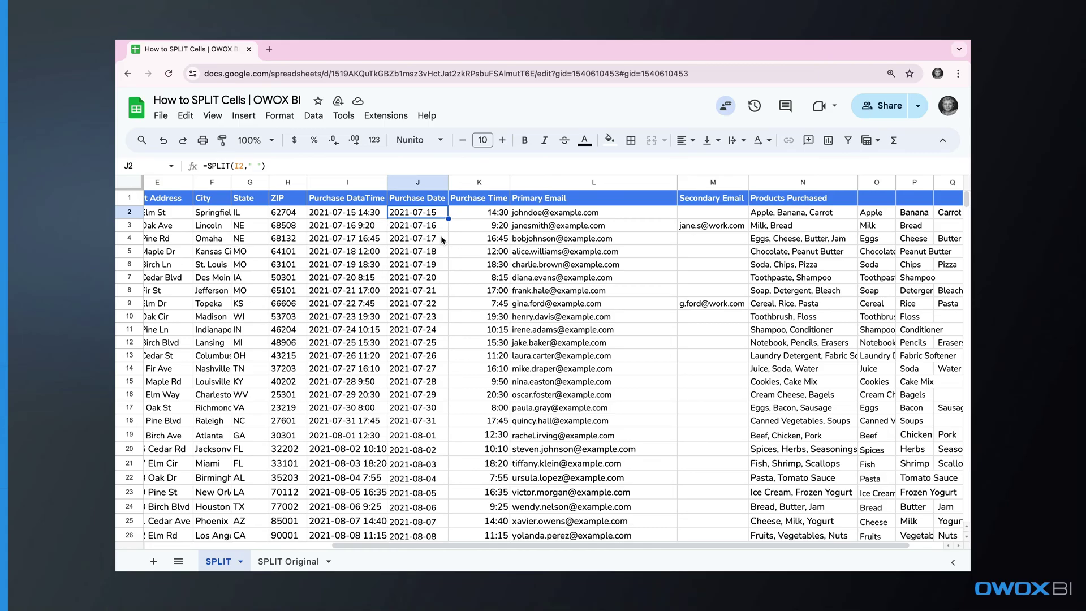
# - Rewrite J2 as =ARRAYFORMULA(SPLIT(I2:I," ")) so it covers the whole Purchase DateTime column
pyautogui.click(417, 226)
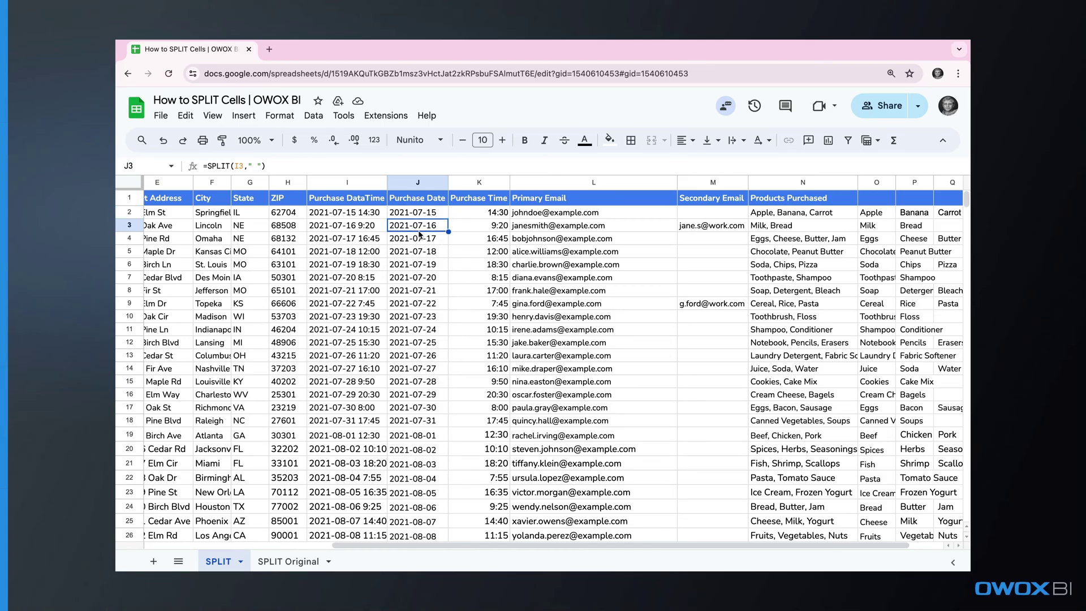
pyautogui.click(433, 219)
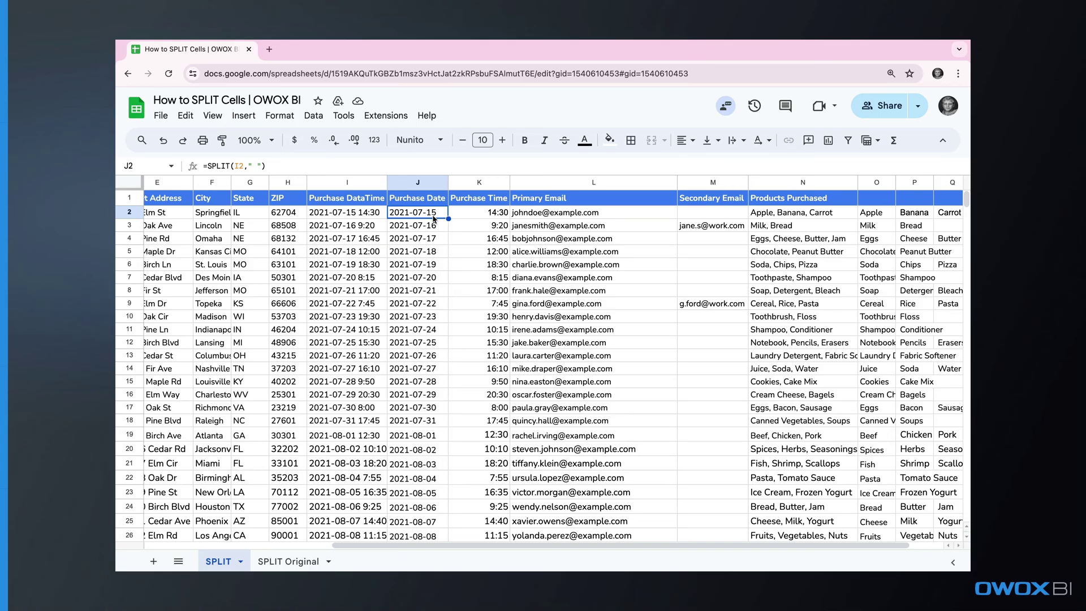
pyautogui.click(209, 165)
pyautogui.write('ARRA')
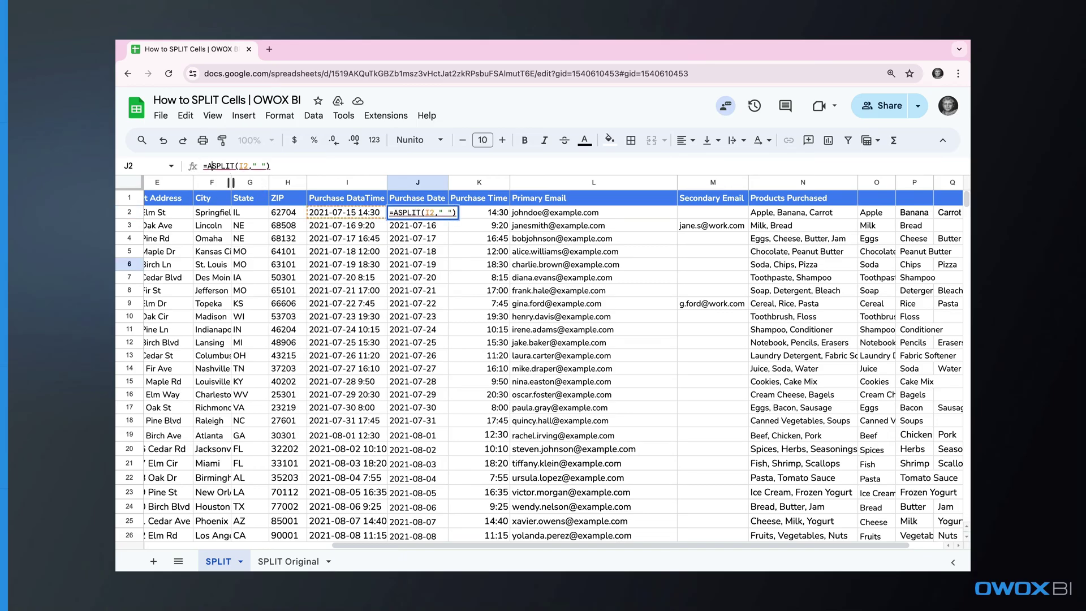
pyautogui.write('YFORM')
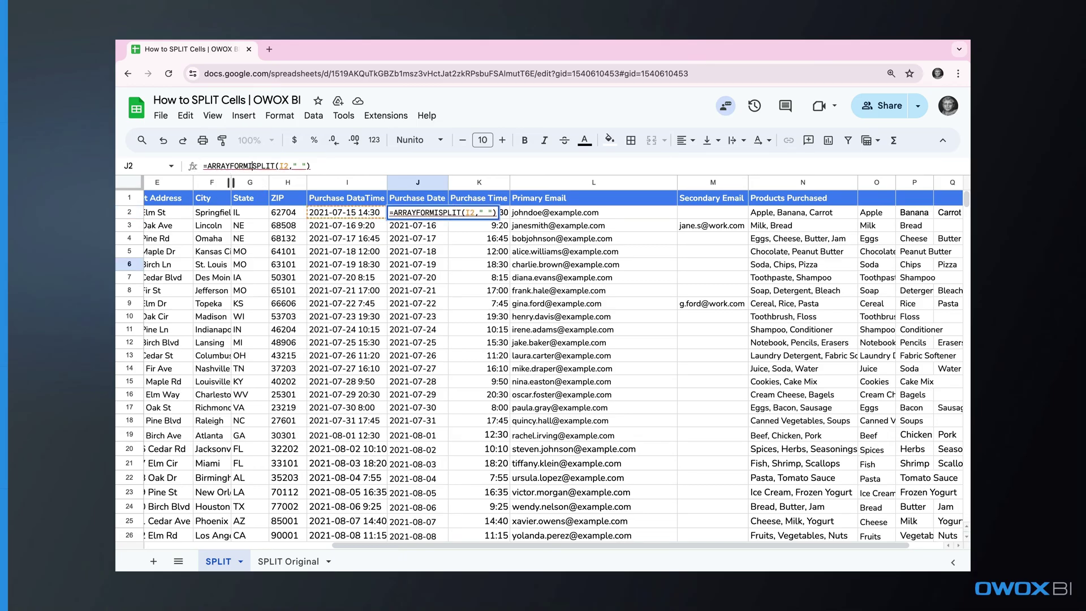
pyautogui.write('ULA(')
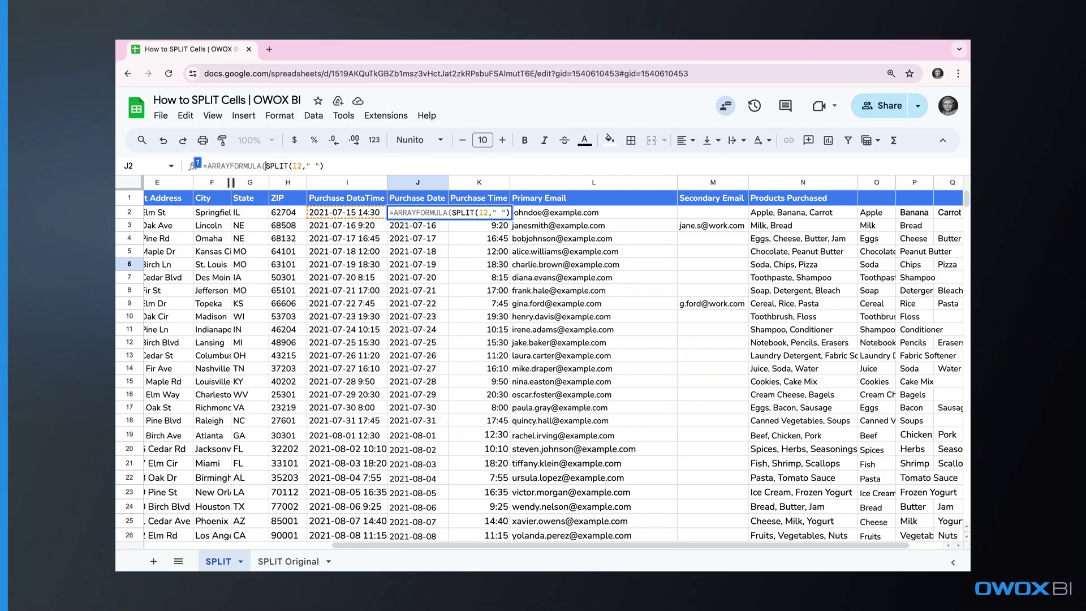
pyautogui.click(332, 164)
pyautogui.write(')')
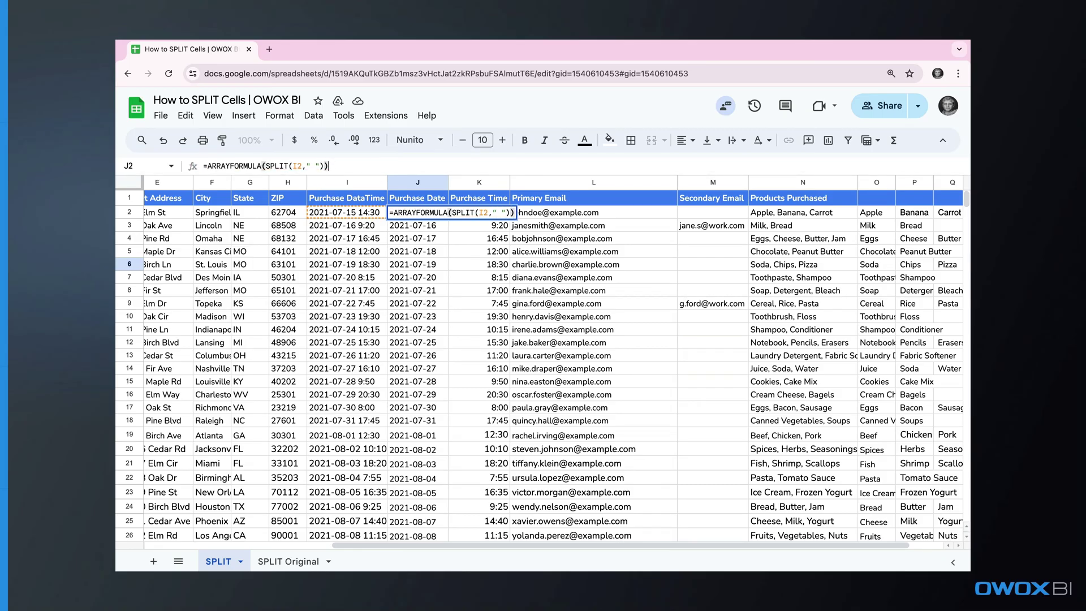
pyautogui.press('Return')
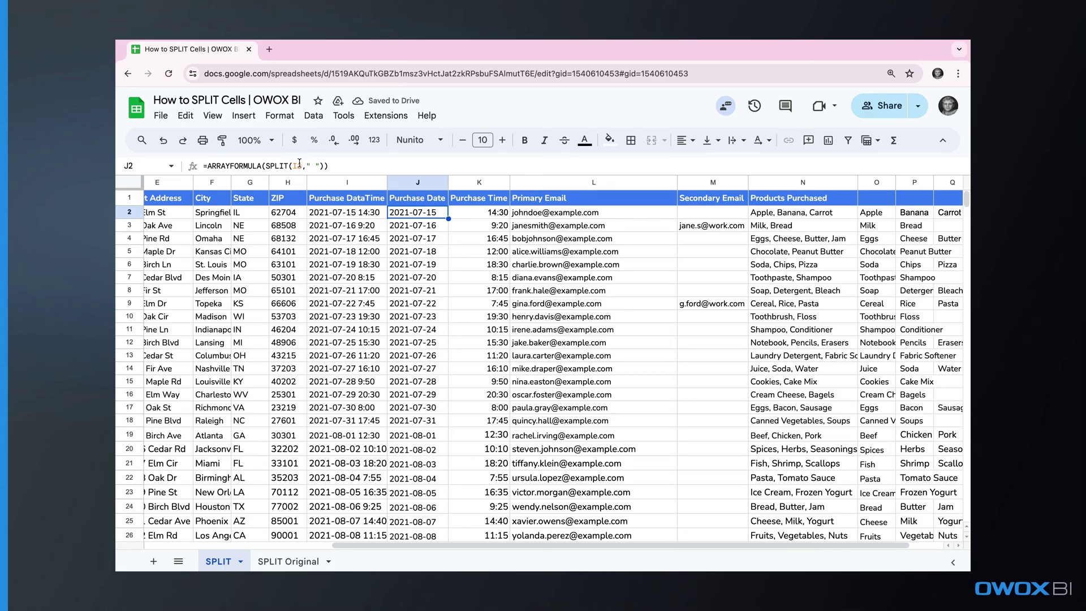
pyautogui.click(300, 165)
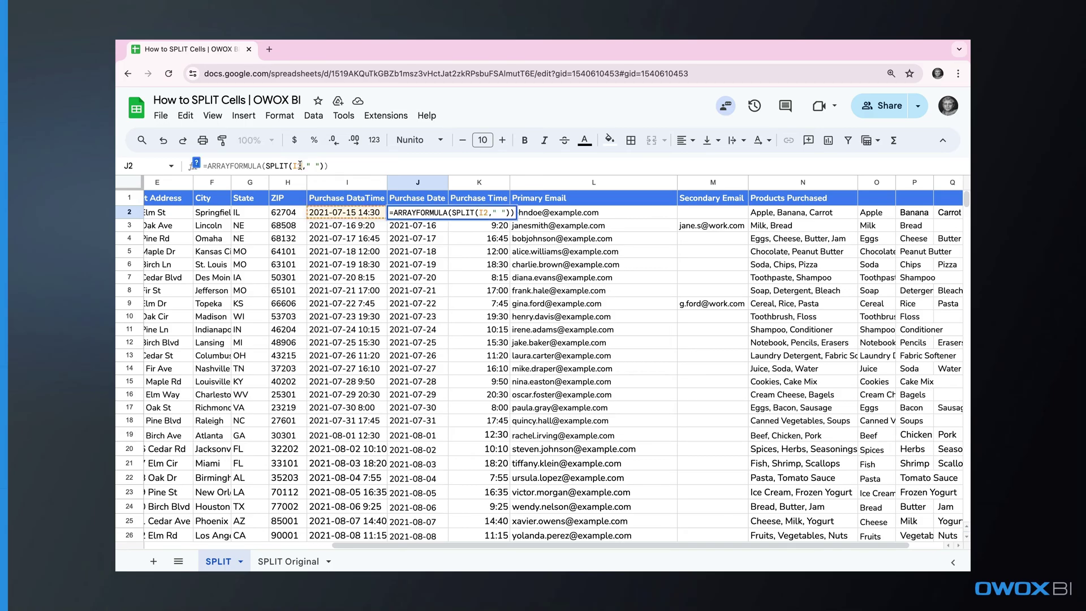
pyautogui.write(':I')
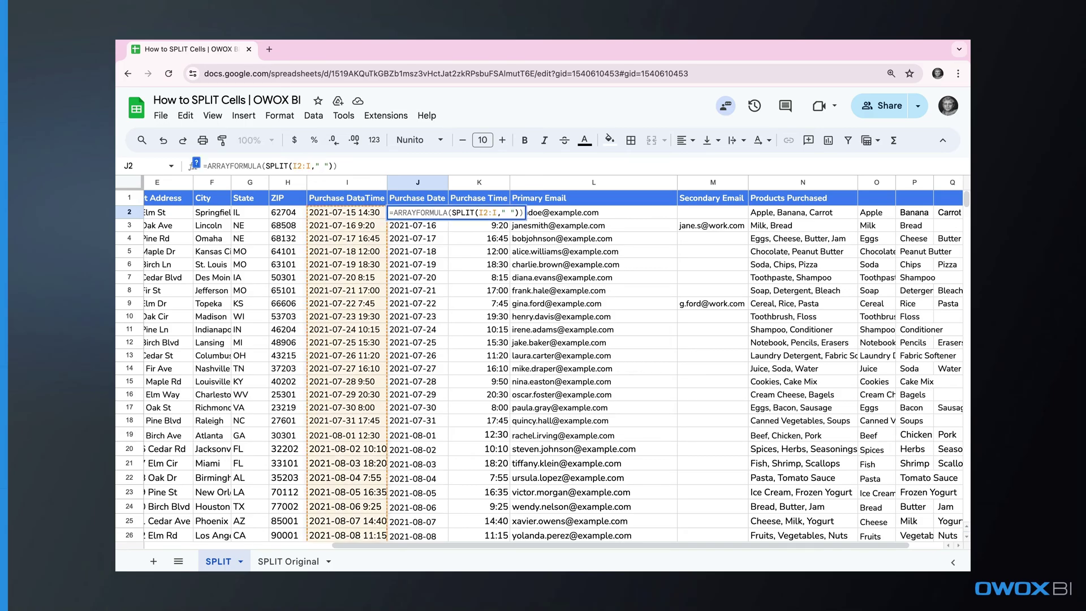
pyautogui.press('Return')
# - Select the old row-by-row SPLIT formulas in J3:J26 and review the #VALUE! cells below the data
pyautogui.moveTo(421, 218)
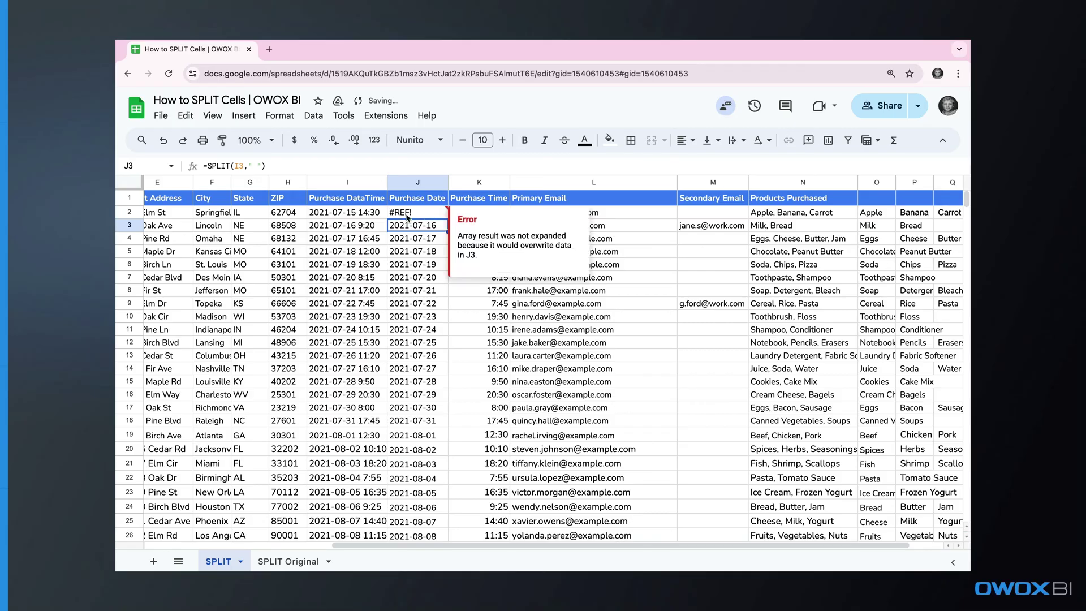
pyautogui.scroll(-5, 417, 270)
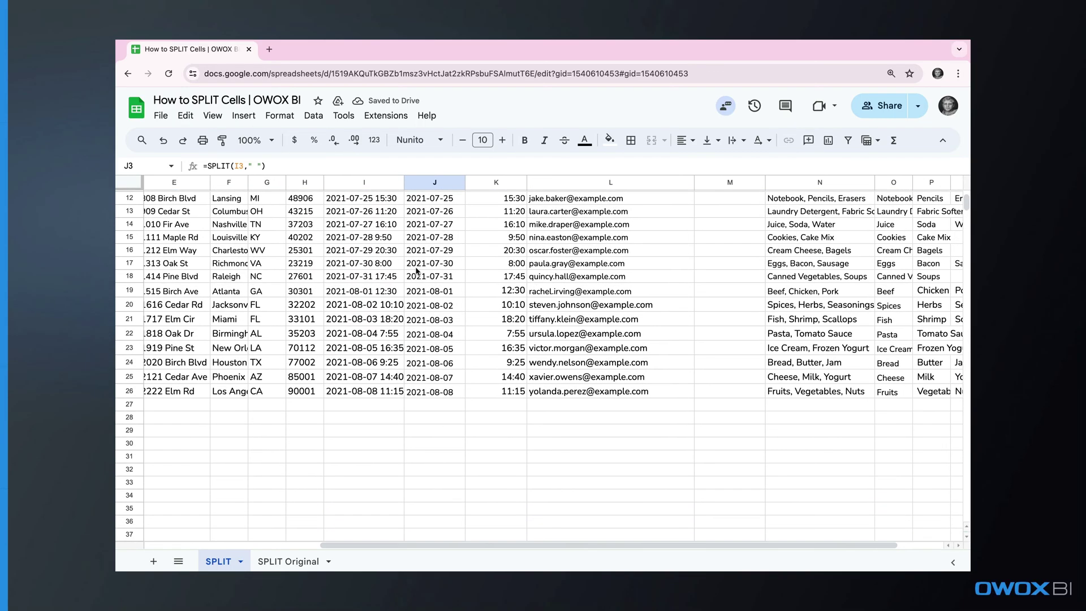
pyautogui.keyDown('shift'); pyautogui.click(428, 384); pyautogui.keyUp('shift')
pyautogui.scroll(5, 422, 368)
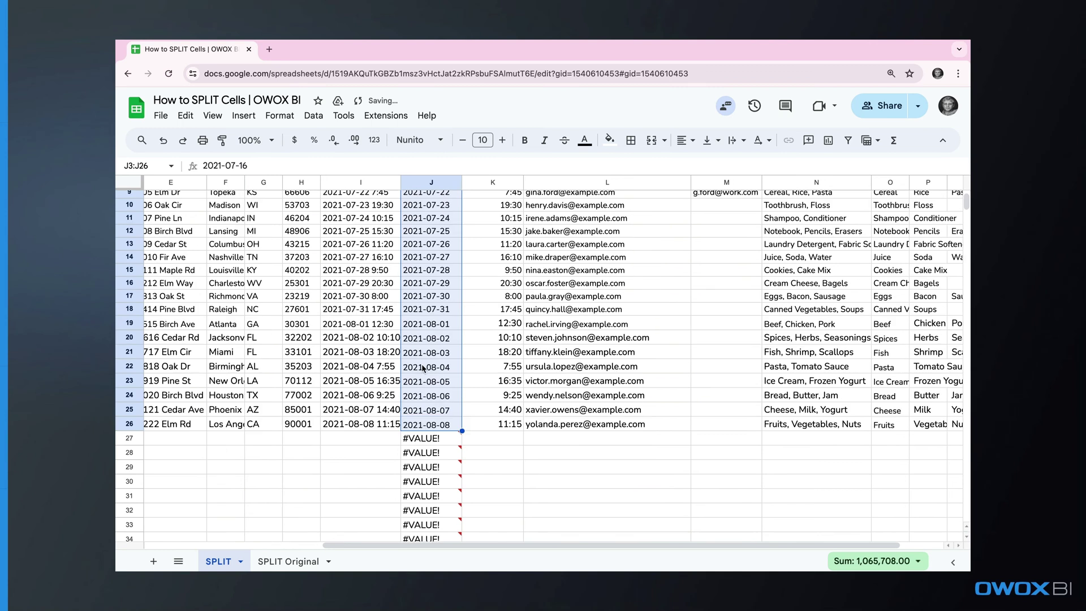
pyautogui.click(444, 213)
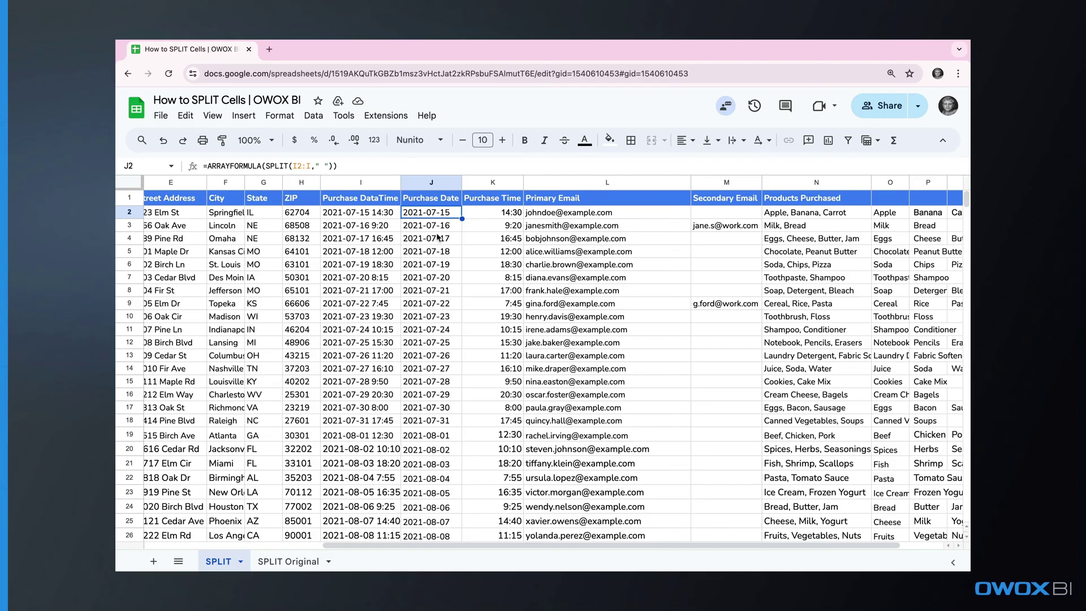
pyautogui.scroll(-1, 422, 430)
pyautogui.scroll(-5, 422, 430)
pyautogui.hscroll(-1, 422, 430)
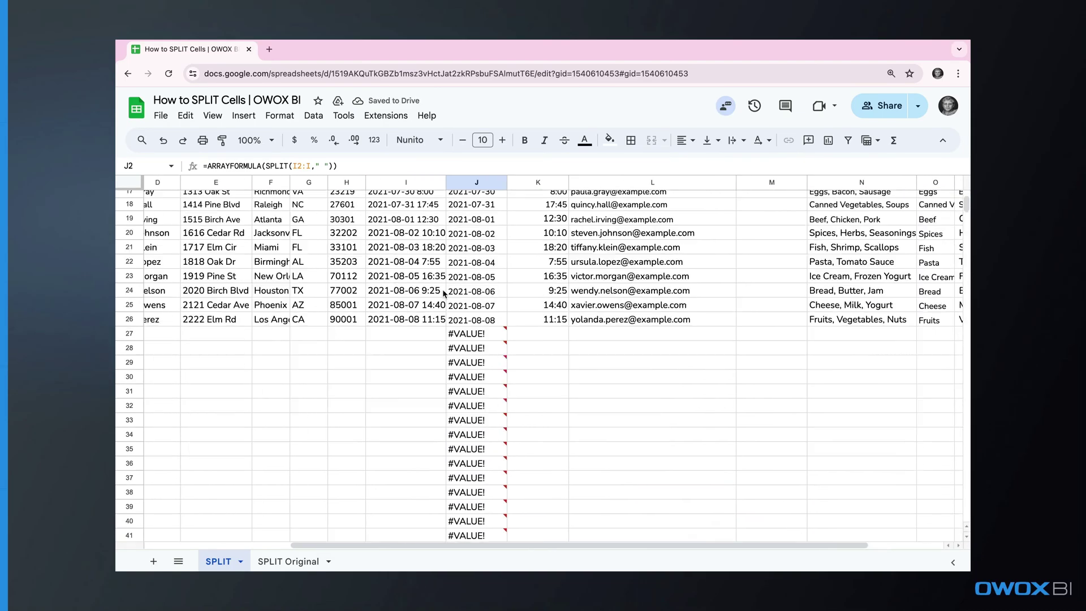
pyautogui.moveTo(464, 320); pyautogui.dragTo(463, 463)
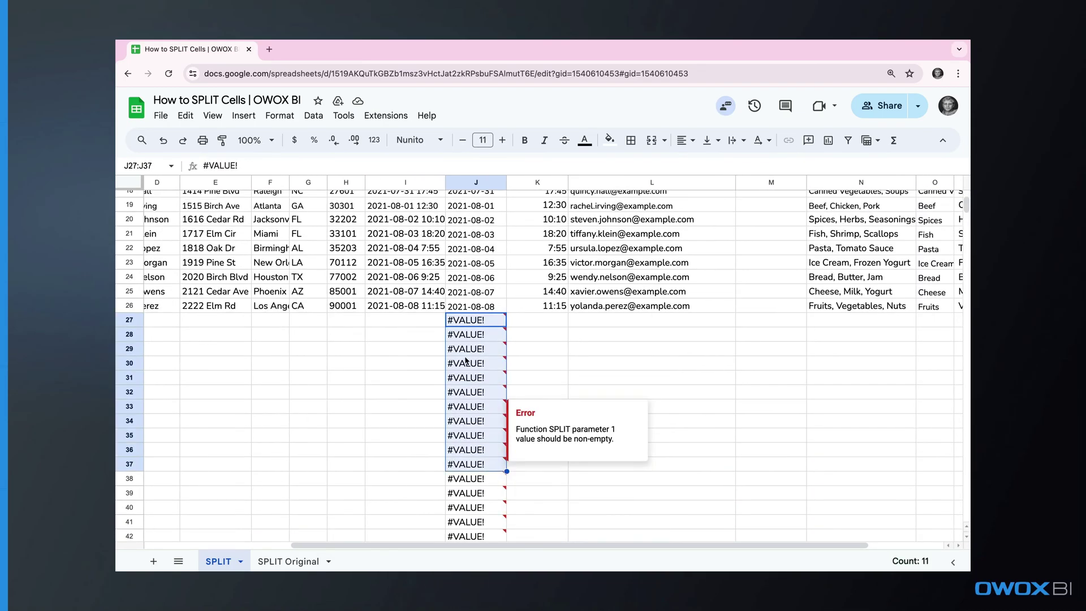
pyautogui.scroll(1, 465, 362)
pyautogui.hscroll(1, 465, 362)
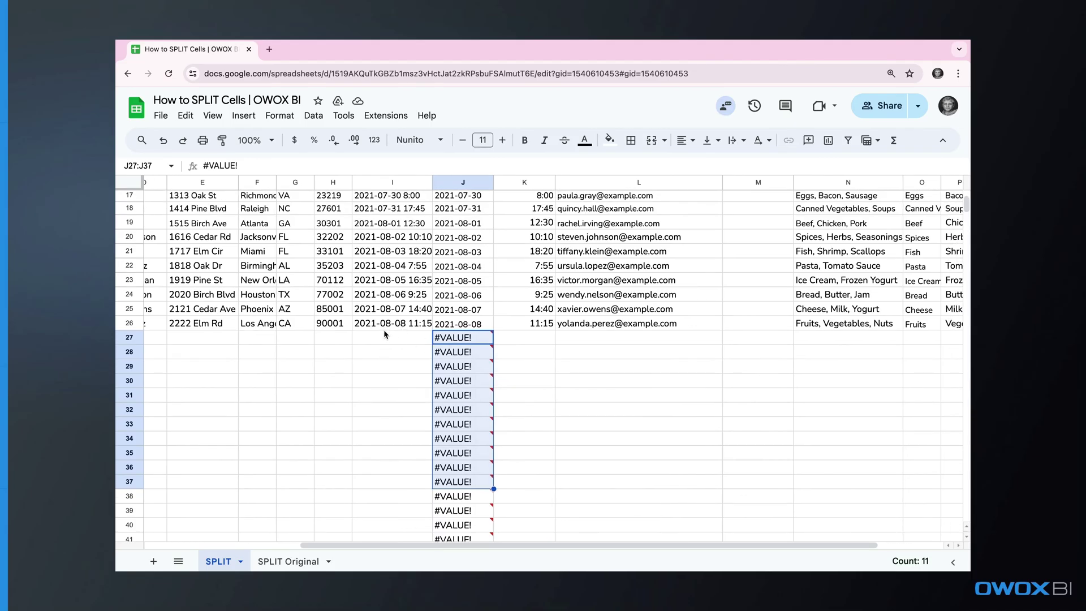
pyautogui.click(384, 337)
pyautogui.scroll(6, 378, 422)
pyautogui.hscroll(-1, 378, 423)
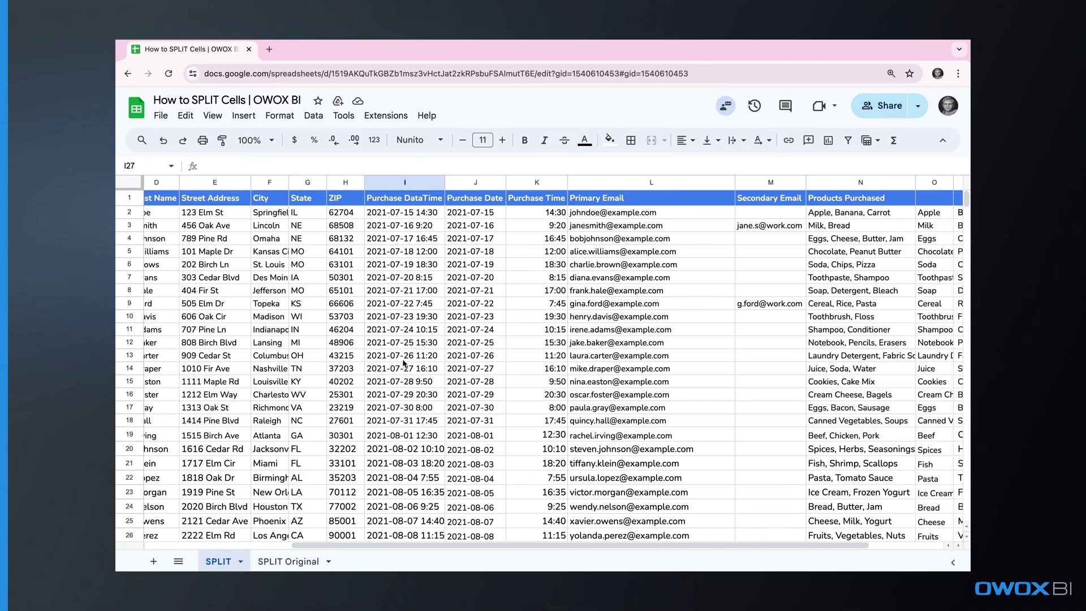
# - Wrap the J2 array formula in IFERROR to hide the #VALUE! errors in empty rows
pyautogui.click(470, 199)
pyautogui.click(468, 212)
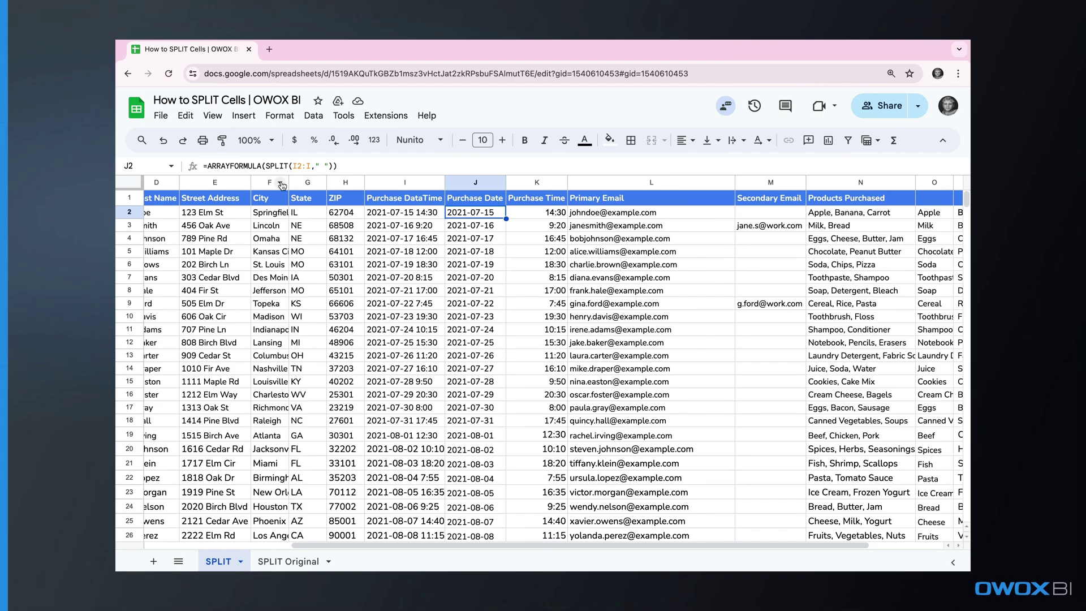
pyautogui.click(207, 165)
pyautogui.write('IFERROR(')
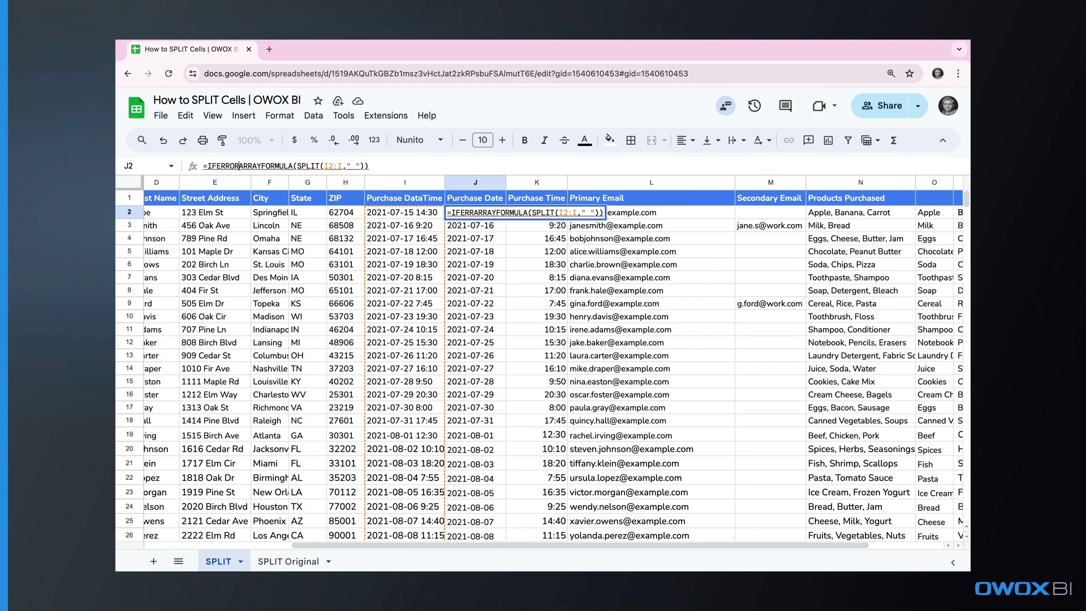
pyautogui.click(420, 167)
pyautogui.press('Return')
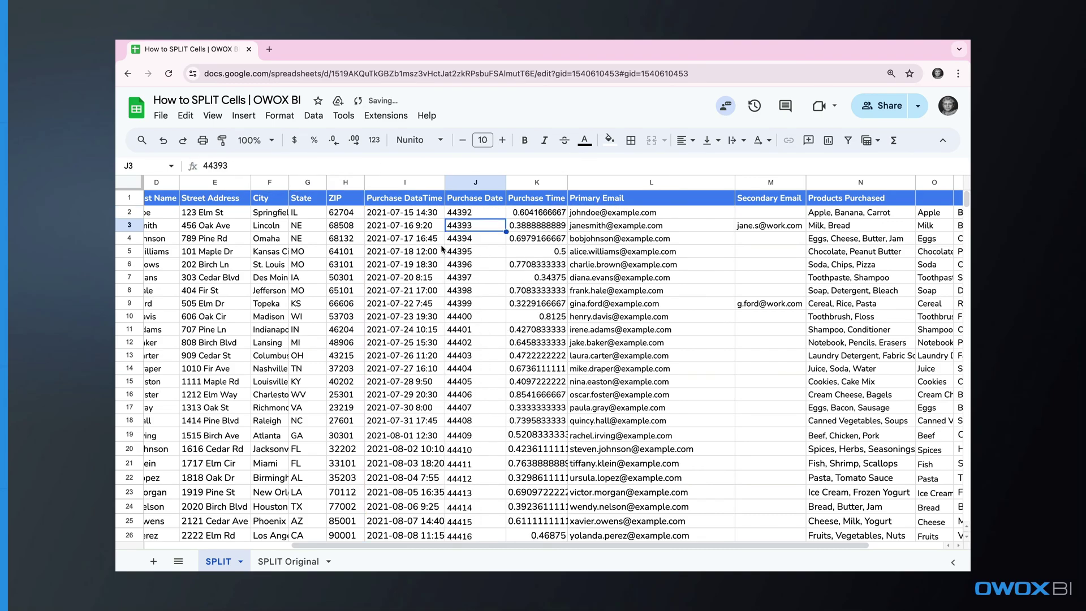
pyautogui.scroll(-6, 442, 249)
pyautogui.scroll(6, 470, 307)
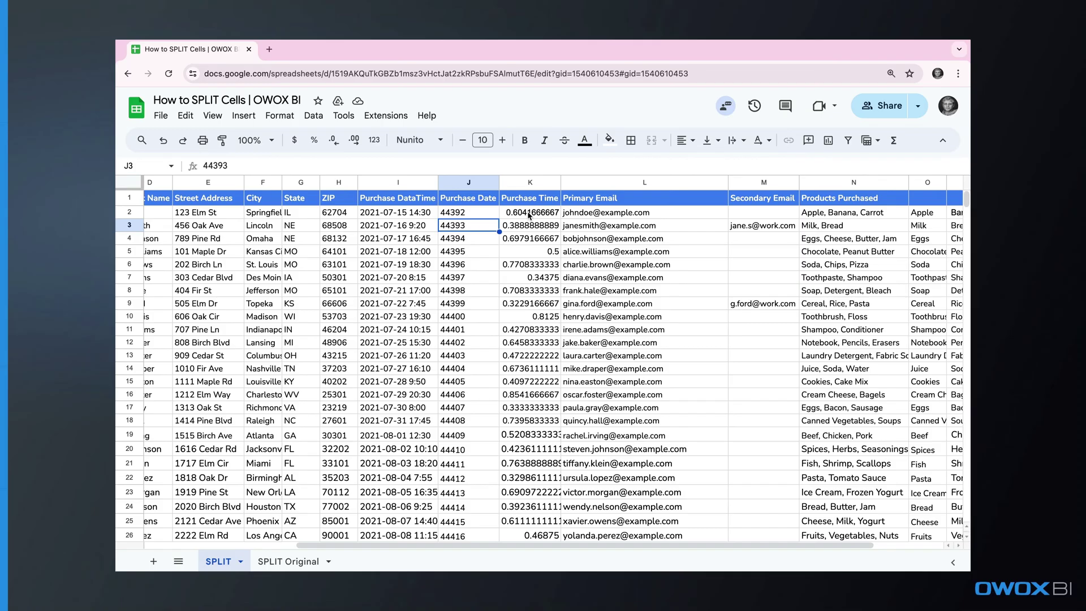
# - Format the Purchase Date column (J) as dates
pyautogui.click(484, 183)
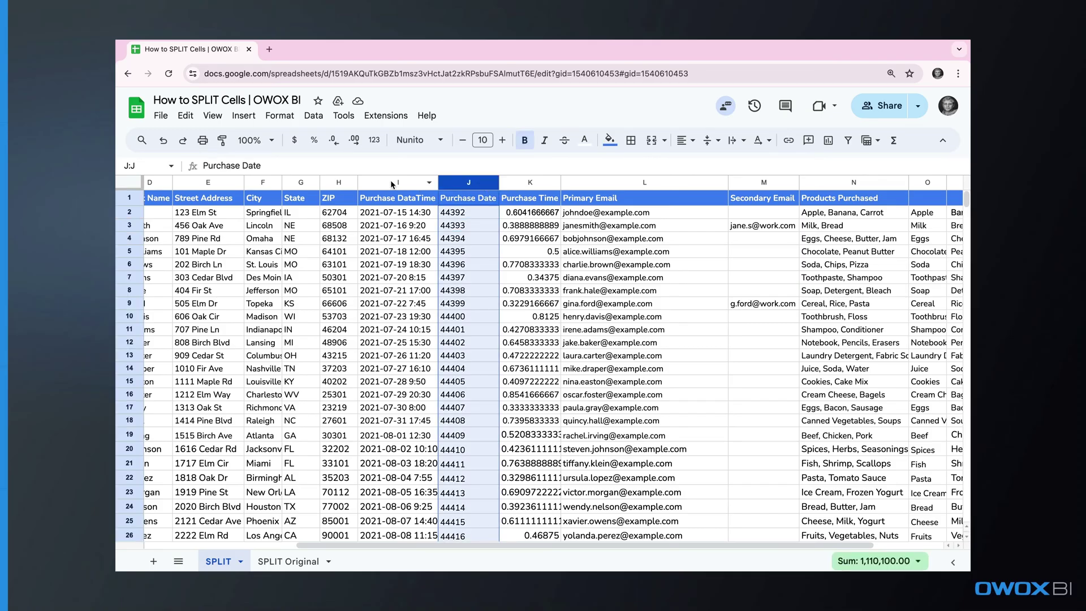
pyautogui.click(280, 116)
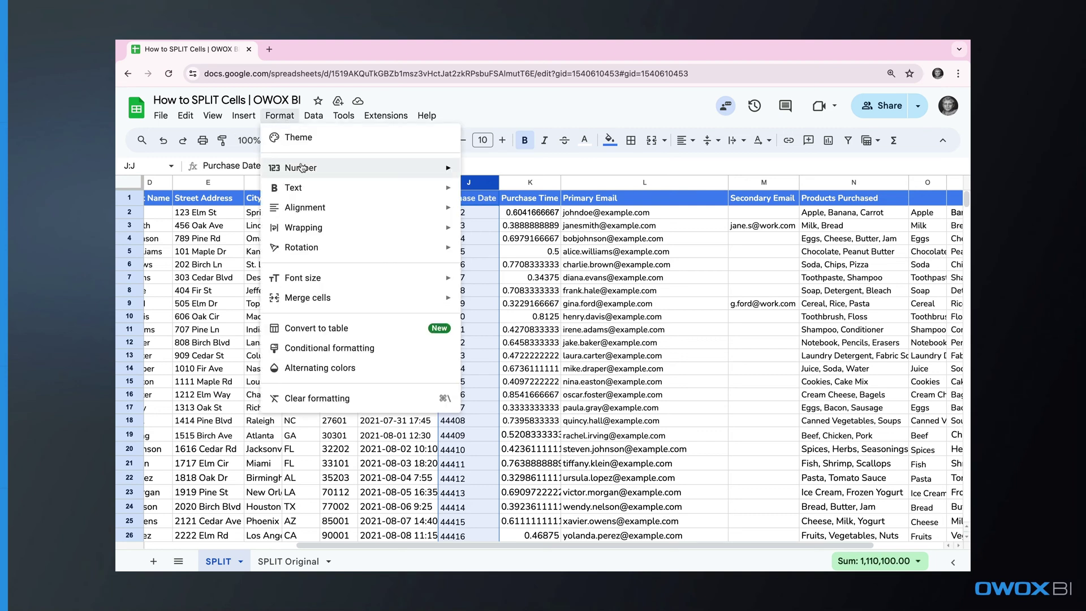
pyautogui.moveTo(302, 168)
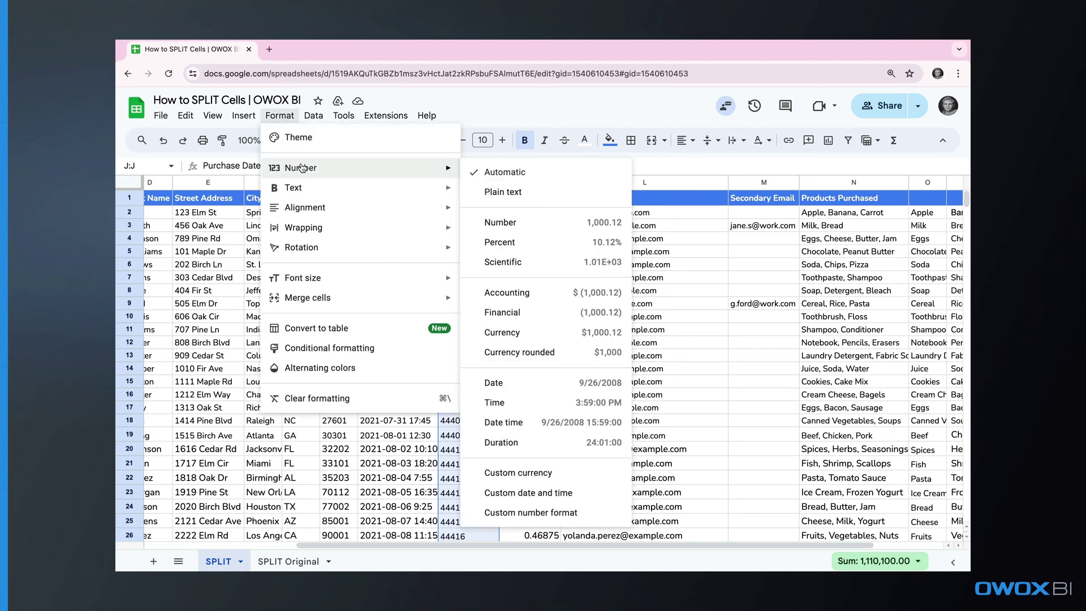
pyautogui.click(560, 389)
# - Format the Purchase Time column (K) as clock times
pyautogui.click(525, 185)
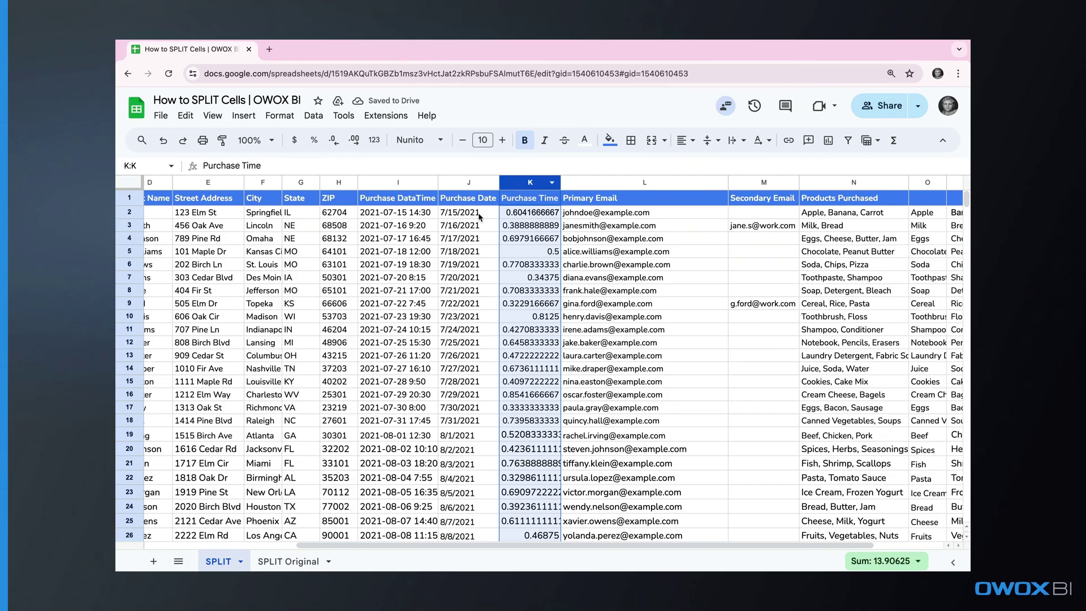
pyautogui.click(280, 116)
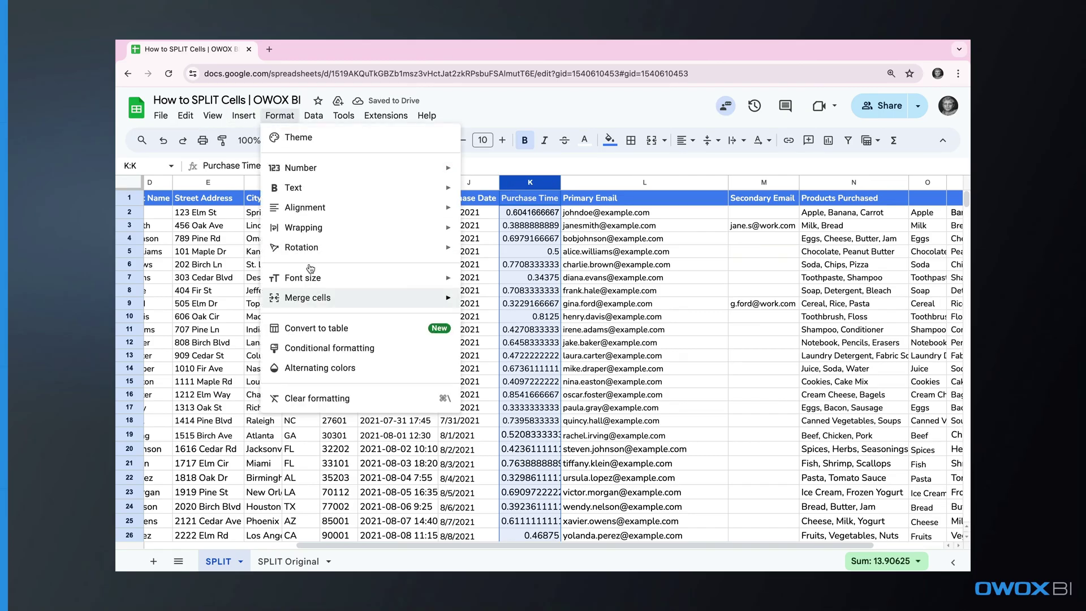
pyautogui.moveTo(299, 167)
pyautogui.click(503, 403)
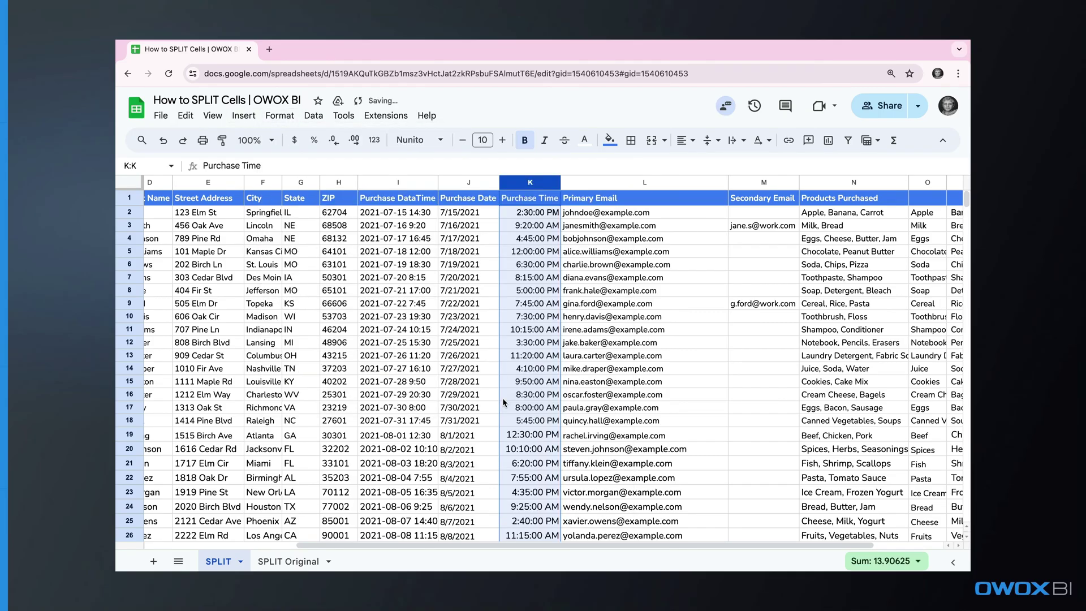
pyautogui.scroll(-3, 461, 398)
pyautogui.hscroll(-1, 461, 398)
pyautogui.scroll(3, 461, 399)
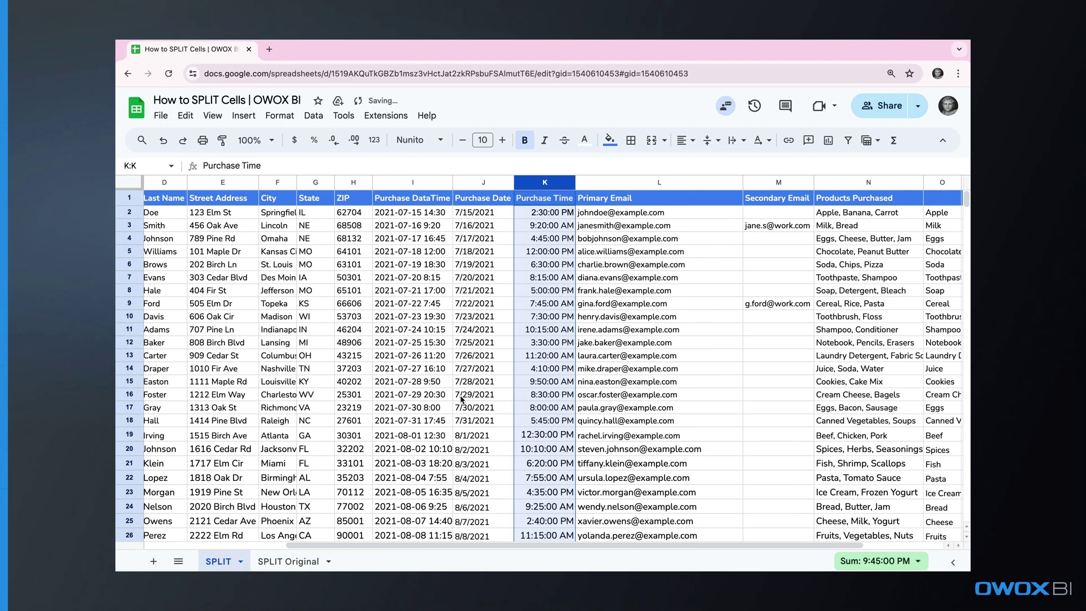